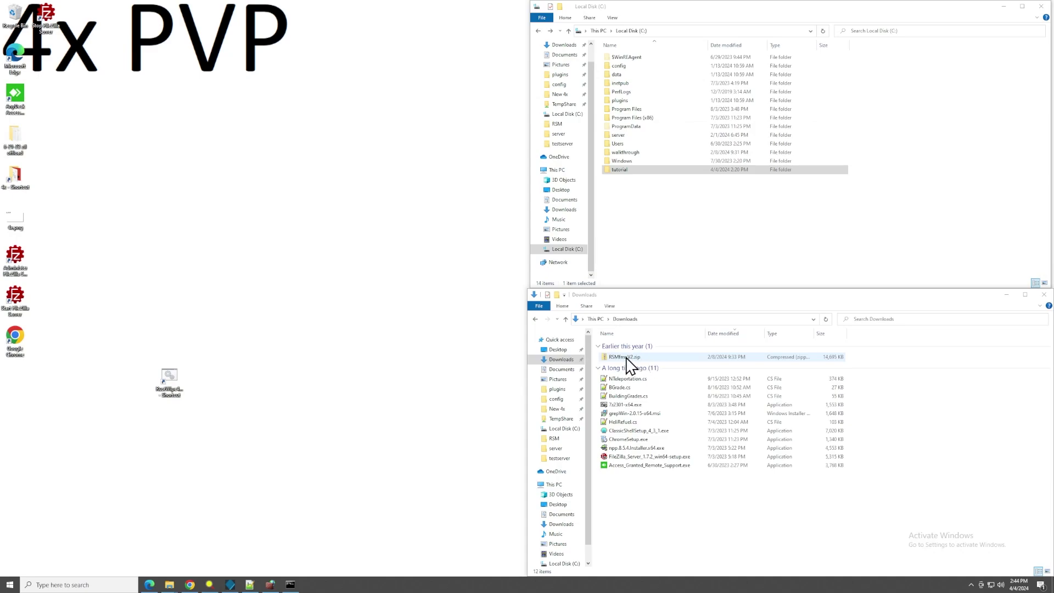
# Open RSMfmxV2.zip from Downloads and copy its nine items into C:\tutorial.
pyautogui.click(635, 358)
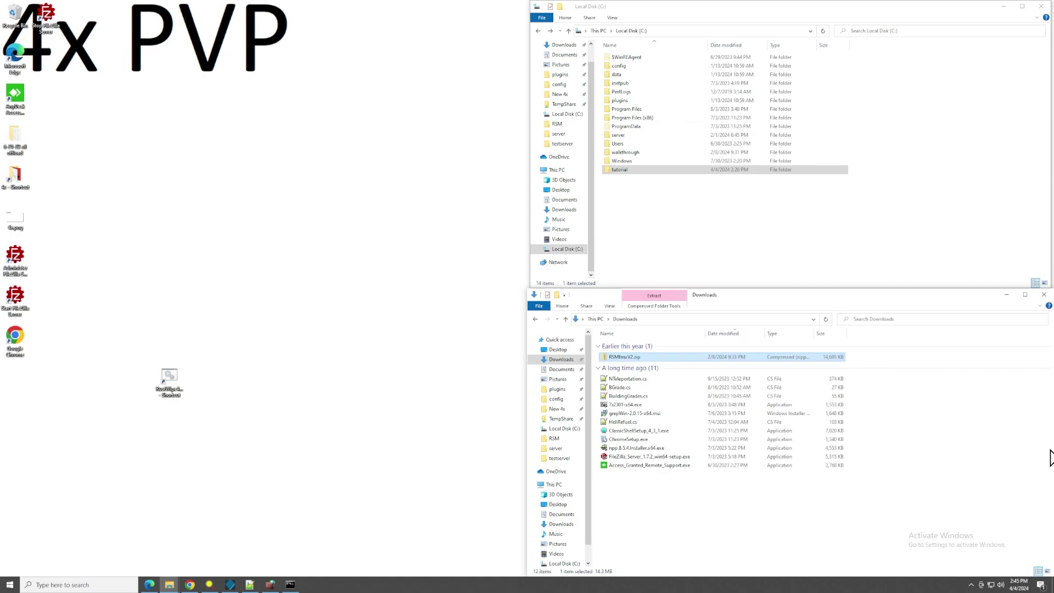
pyautogui.doubleClick(681, 358)
pyautogui.click(671, 212)
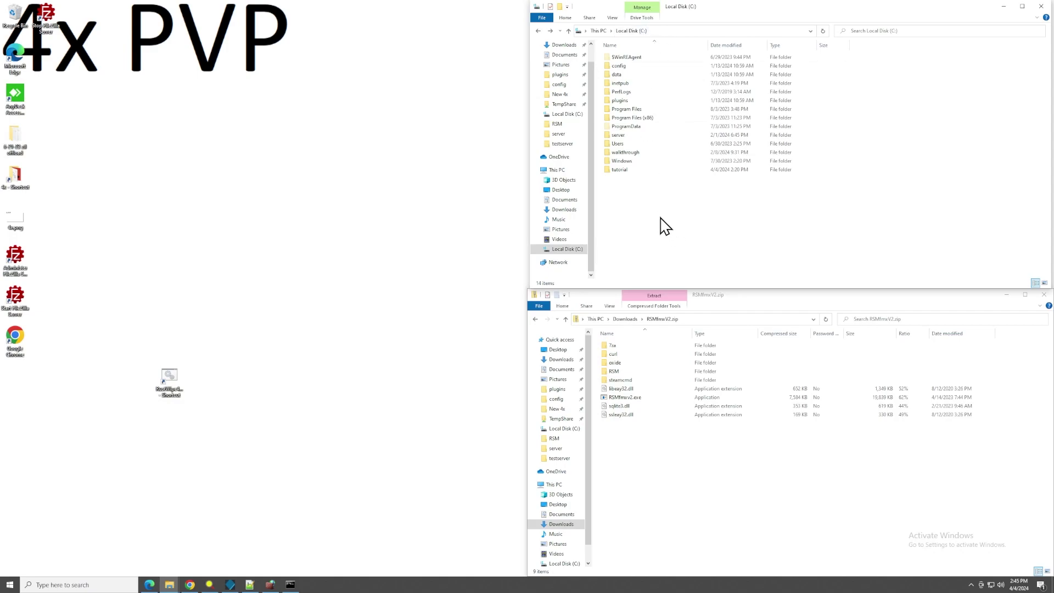
pyautogui.click(633, 172)
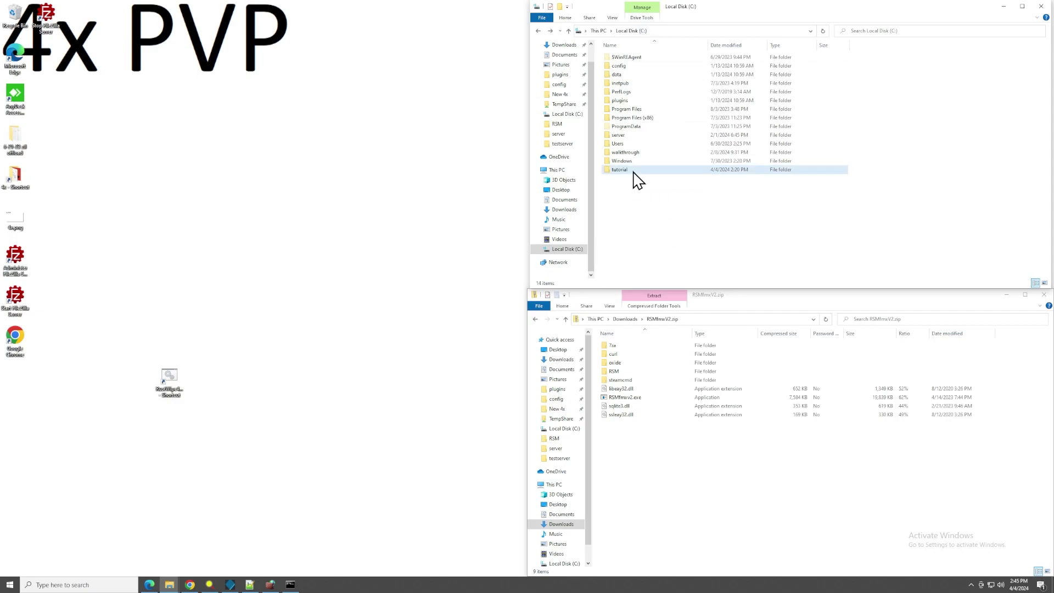
pyautogui.doubleClick(633, 172)
pyautogui.moveTo(659, 464); pyautogui.dragTo(661, 224)
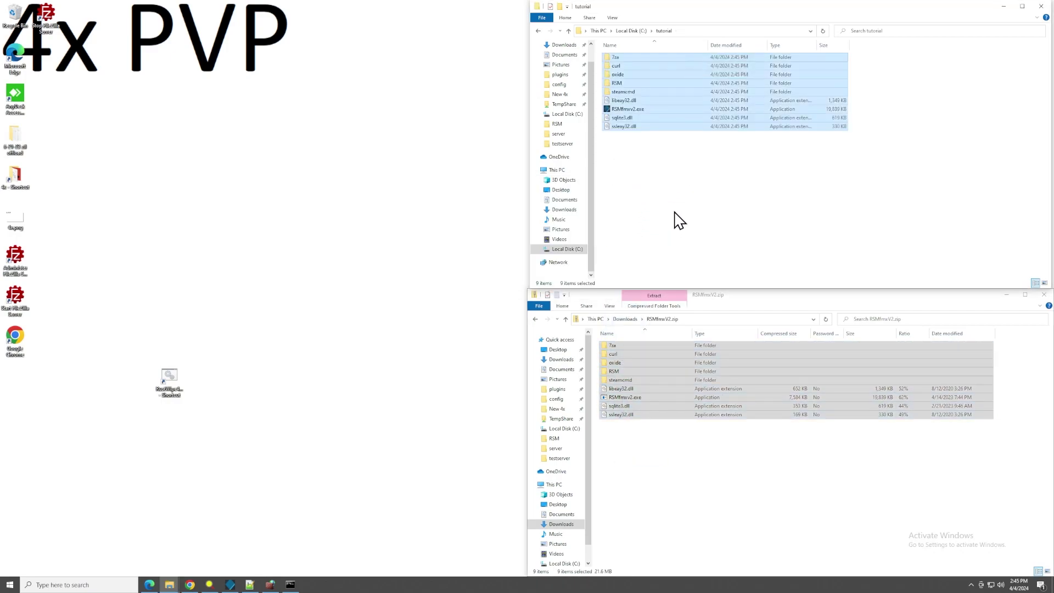
pyautogui.click(676, 186)
# Launch RSMfmxv2.exe and run it anyway past the SmartScreen warning.
pyautogui.doubleClick(646, 108)
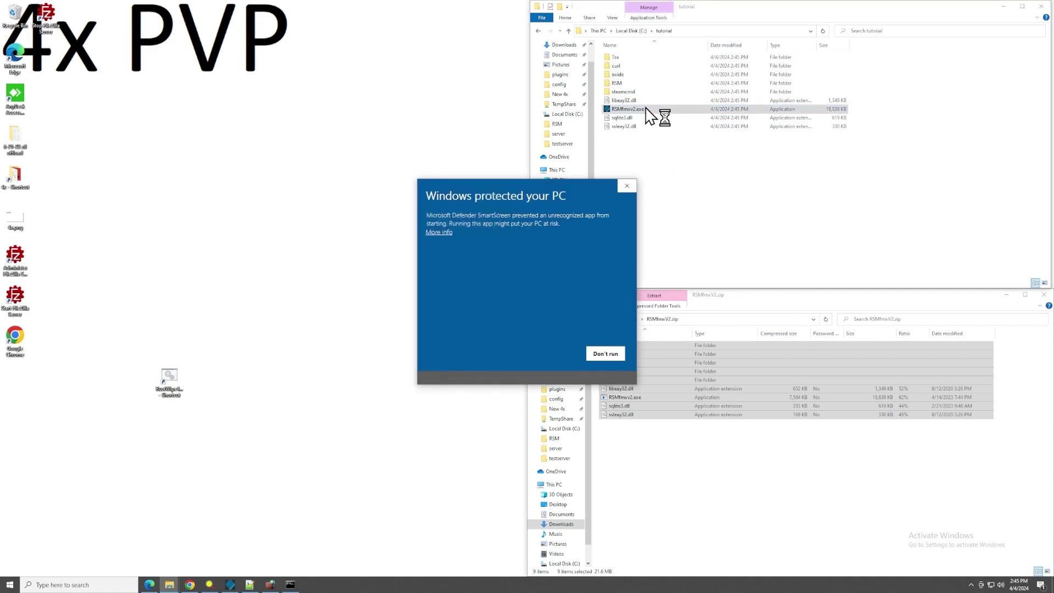
pyautogui.click(444, 235)
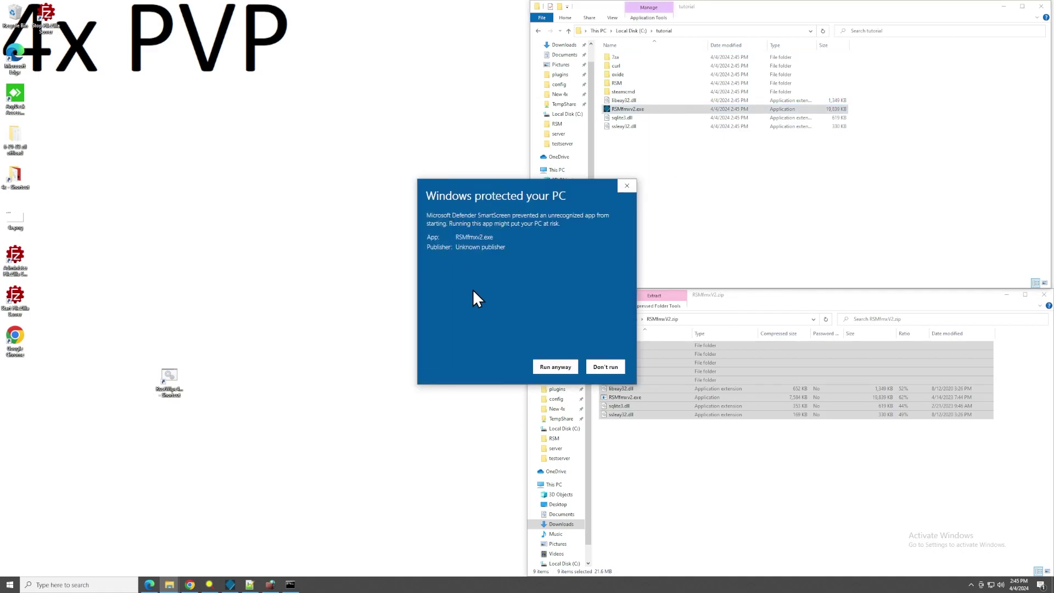
pyautogui.click(545, 365)
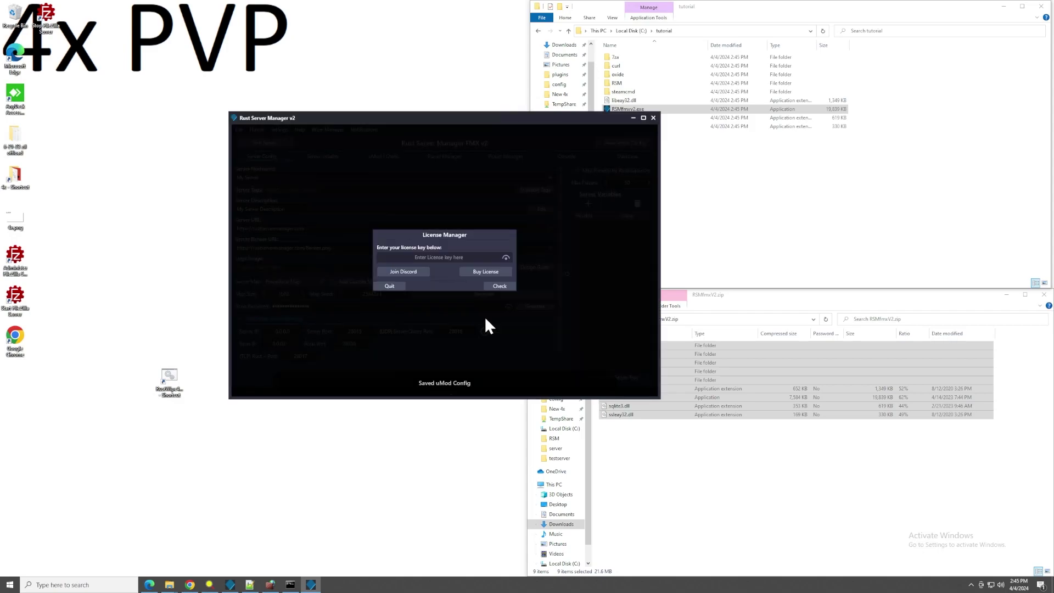
# Paste the licence key into License Manager and validate it with Check.
pyautogui.click(450, 254)
pyautogui.hotkey('ctrl', 'v')
pyautogui.click(502, 287)
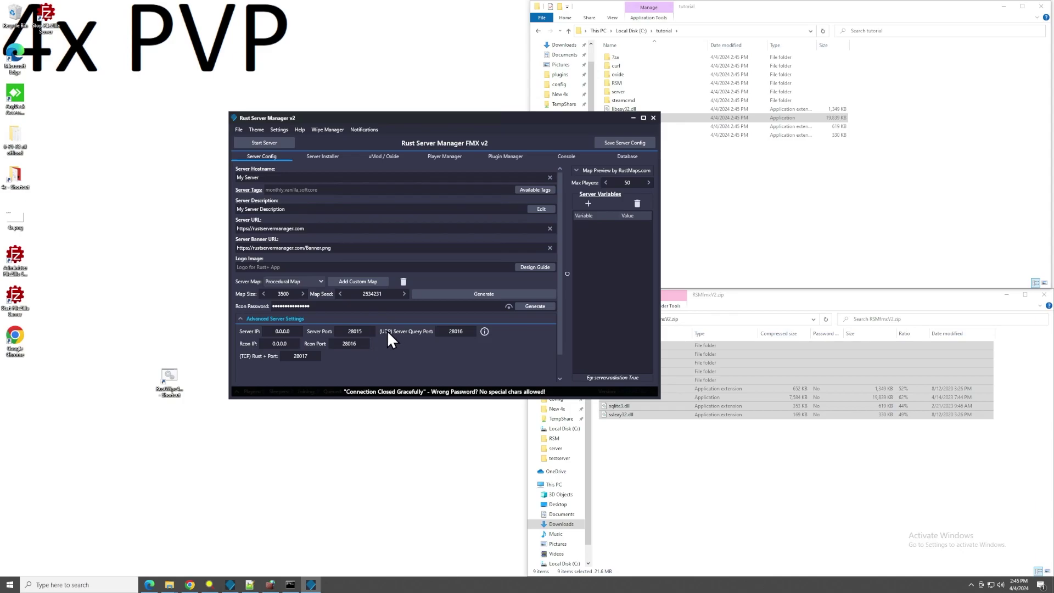
pyautogui.moveTo(367, 332); pyautogui.dragTo(341, 330)
pyautogui.moveTo(459, 332); pyautogui.dragTo(429, 337)
pyautogui.doubleClick(349, 343)
pyautogui.doubleClick(305, 357)
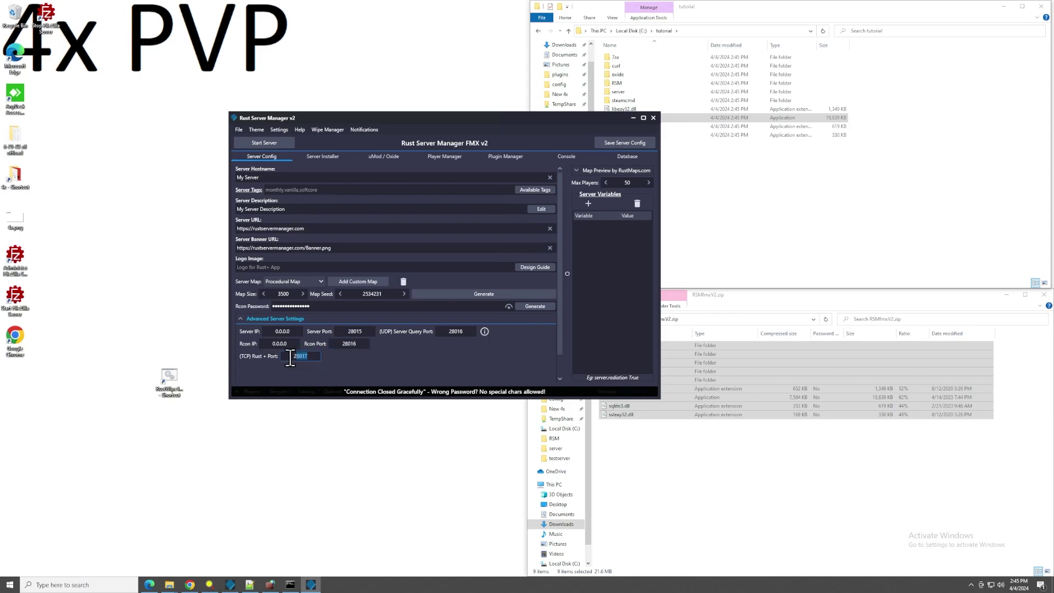
pyautogui.click(369, 331)
pyautogui.doubleClick(349, 343)
pyautogui.doubleClick(456, 331)
pyautogui.doubleClick(307, 357)
pyautogui.click(370, 332)
# Change the Server Port to 11112, query port to 11113 and Rcon port to 11115.
pyautogui.doubleClick(341, 333)
pyautogui.write('11112')
pyautogui.doubleClick(442, 332)
pyautogui.write('11113')
pyautogui.click(355, 345)
pyautogui.write('11115')
# Review the hostname, description, URL fields, map size 3500 and map seed 2534231.
pyautogui.click(290, 178)
pyautogui.hotkey('ctrl', 'a')
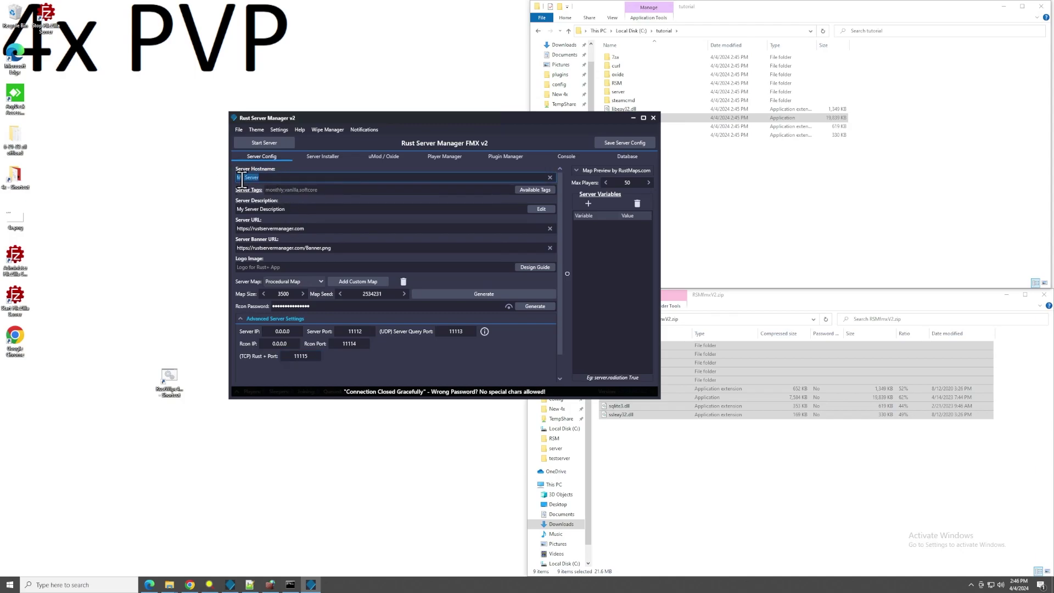
pyautogui.doubleClick(294, 209)
pyautogui.hotkey('ctrl', 'a')
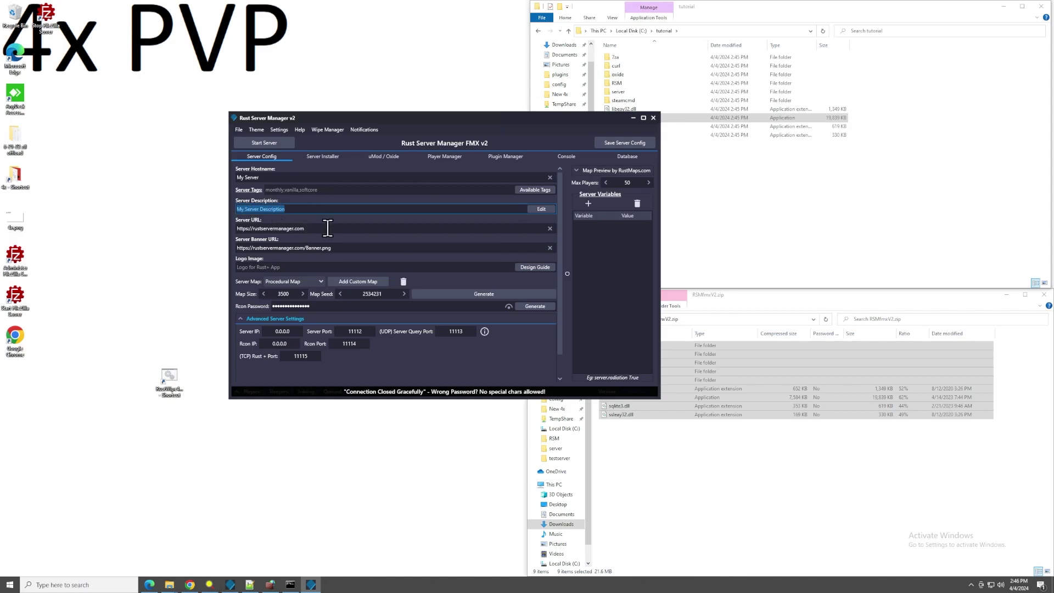
pyautogui.click(327, 227)
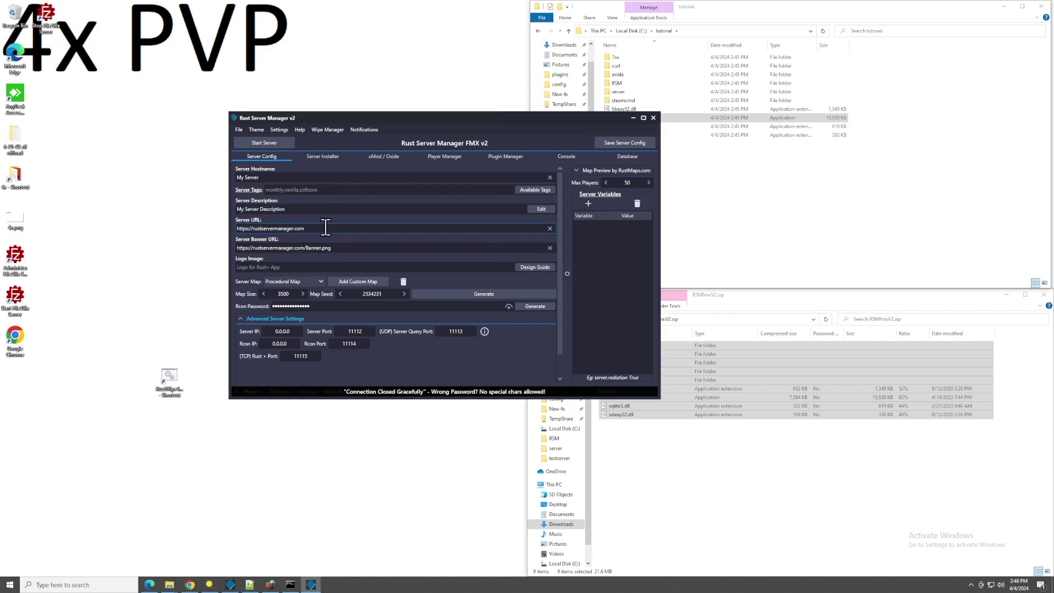
pyautogui.press('Tab')
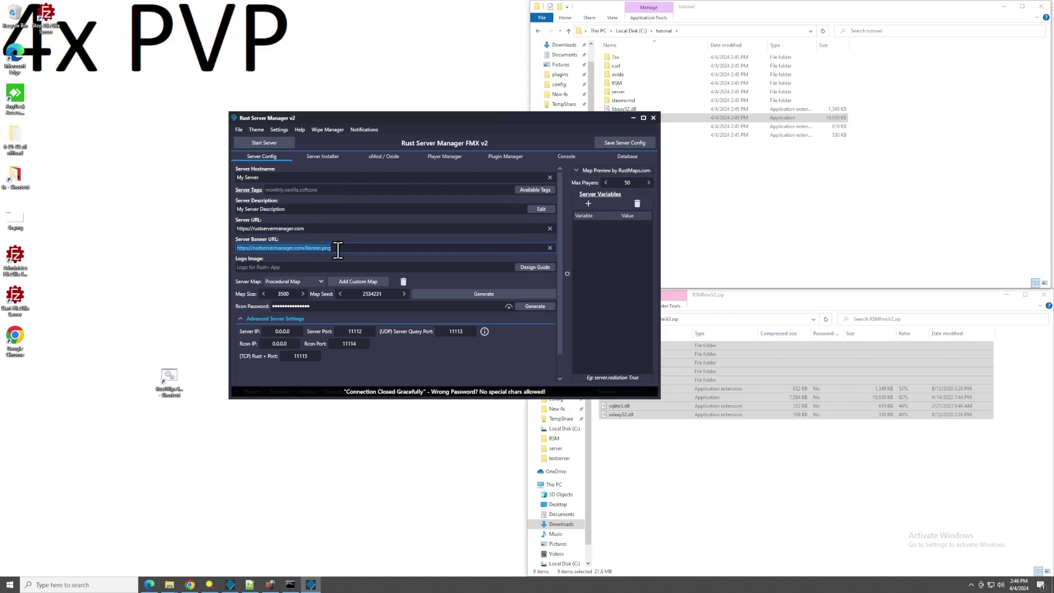
pyautogui.click(365, 248)
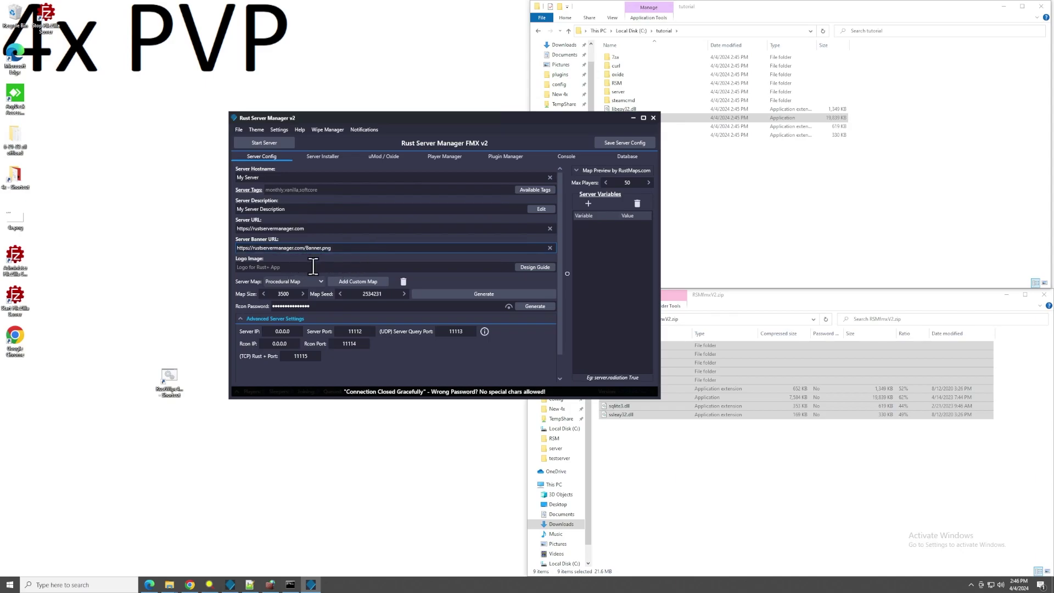
pyautogui.click(297, 295)
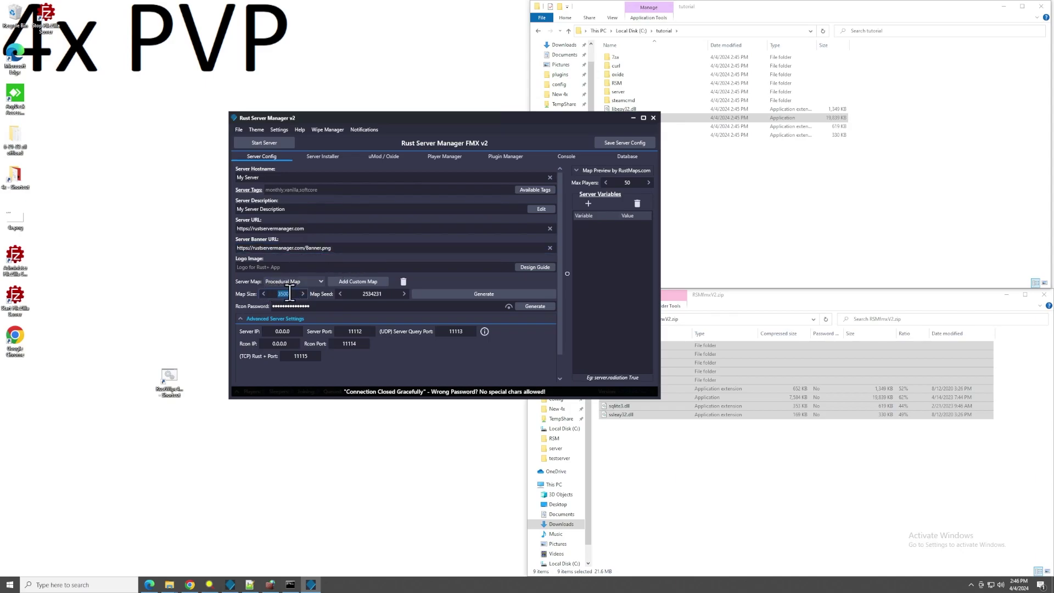
pyautogui.click(382, 294)
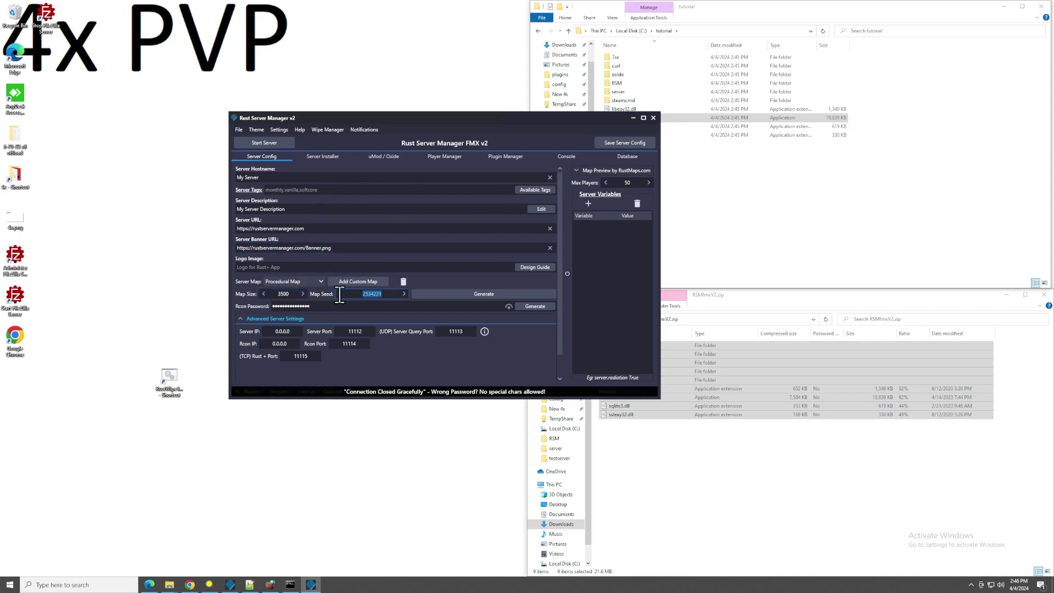
# Save the server config and run Install / Update Server from the Server Installer page.
pyautogui.click(621, 144)
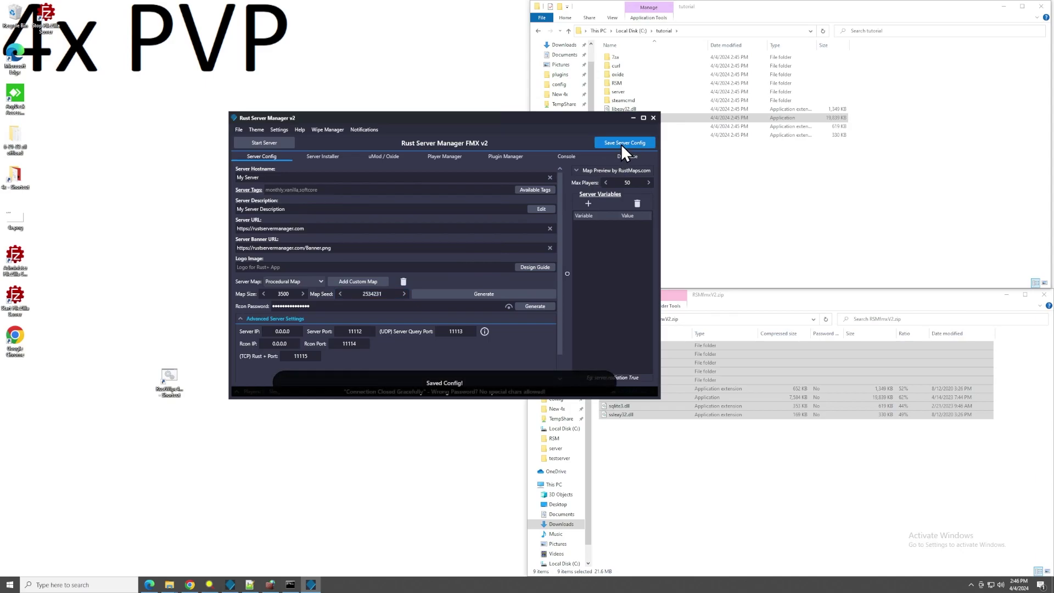
pyautogui.click(324, 158)
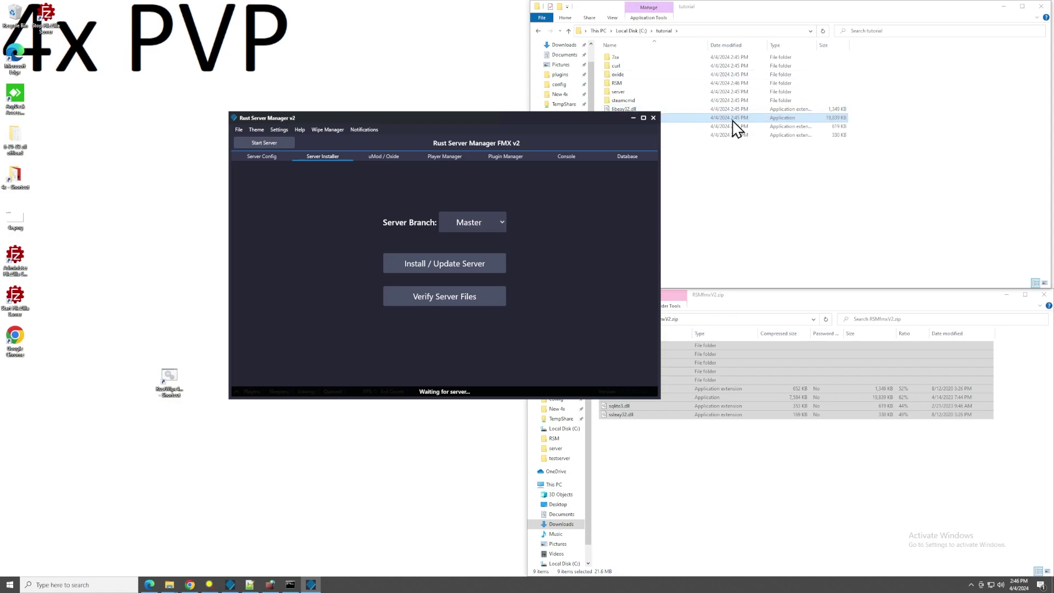
pyautogui.click(443, 266)
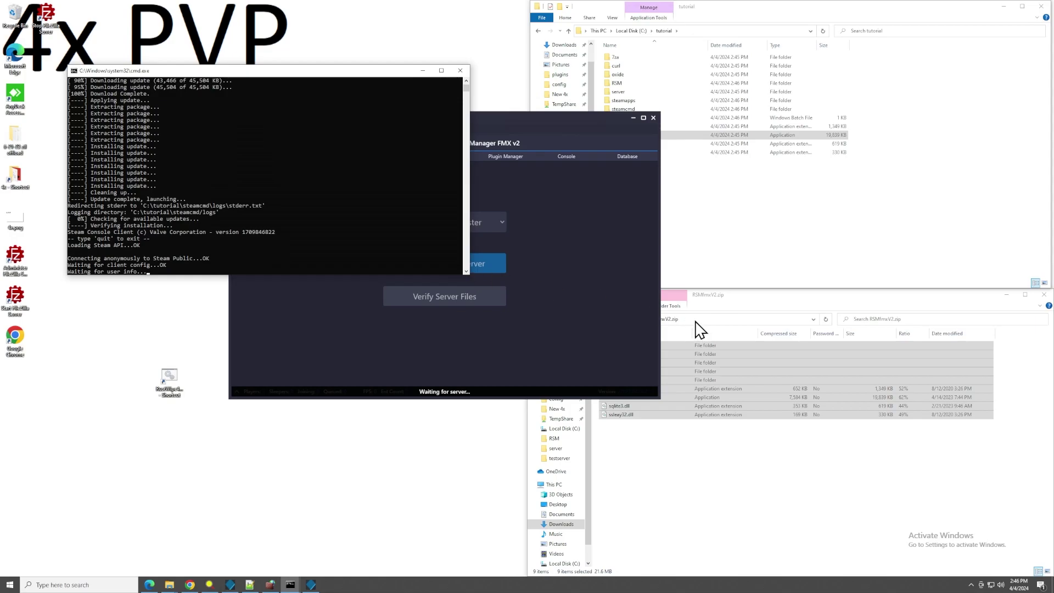
# Open Windows Defender Firewall with Advanced Security and show its Inbound Rules.
pyautogui.click(14, 585)
pyautogui.write('windows')
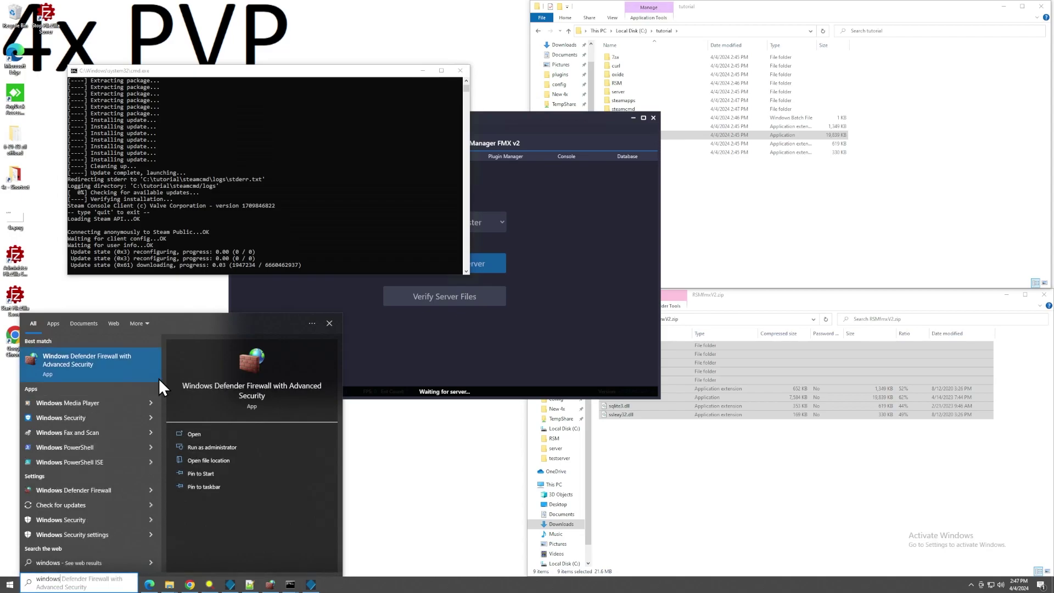
pyautogui.click(109, 373)
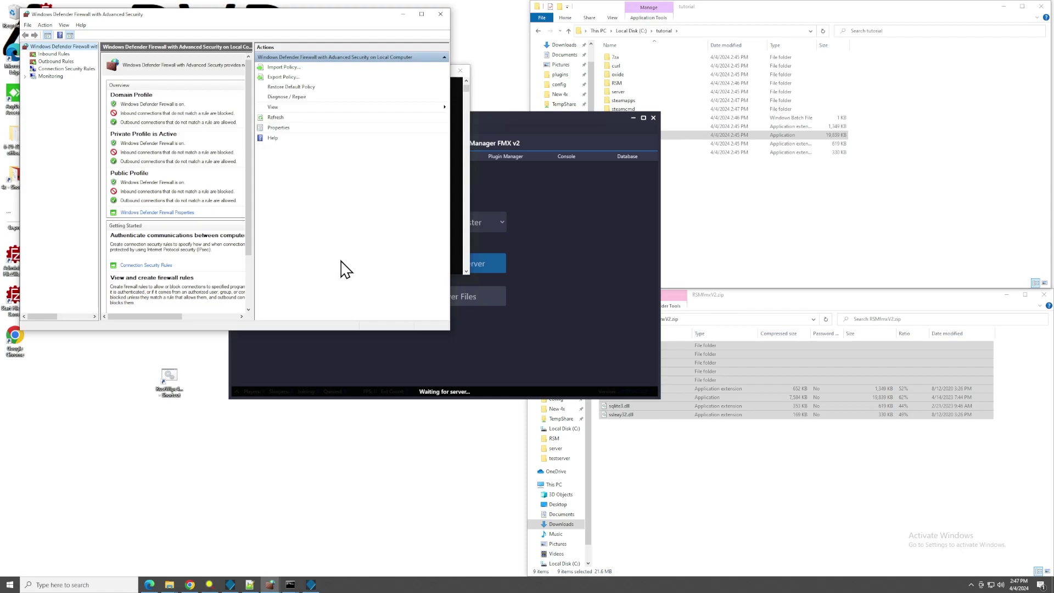
pyautogui.click(58, 54)
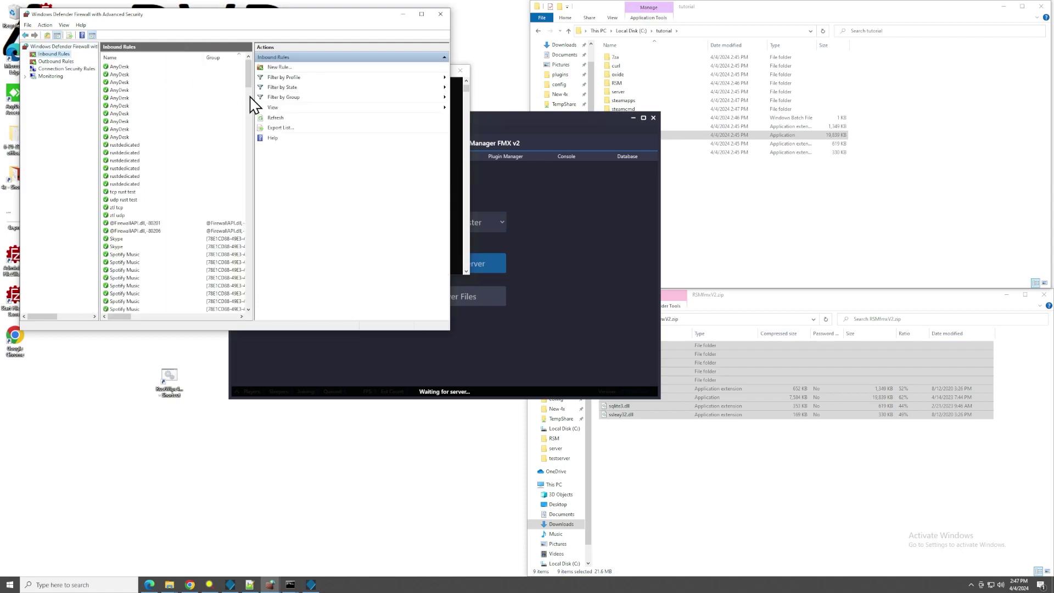
pyautogui.click(280, 68)
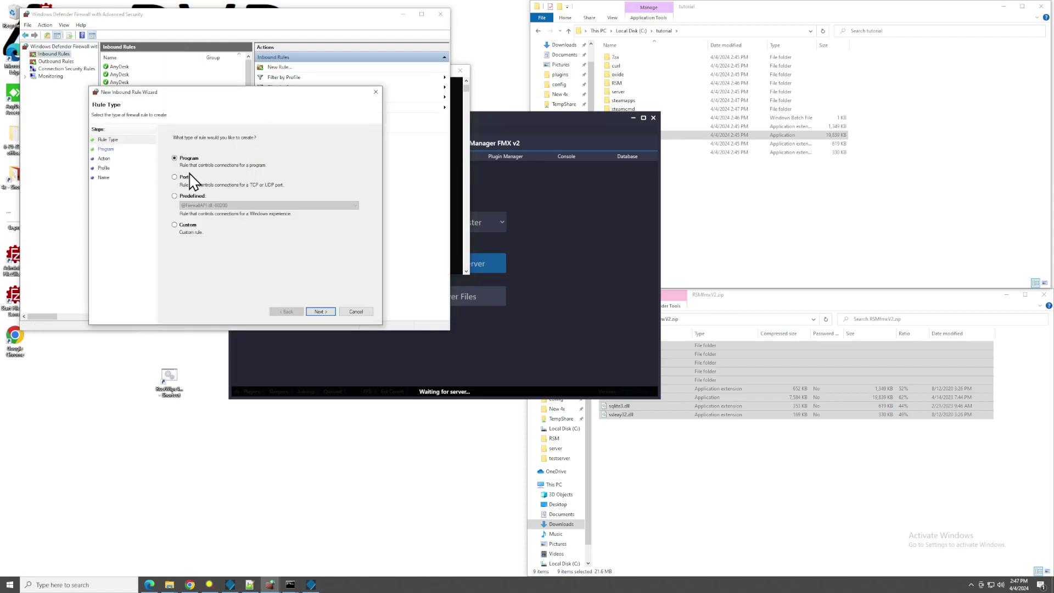
pyautogui.click(182, 177)
pyautogui.click(328, 312)
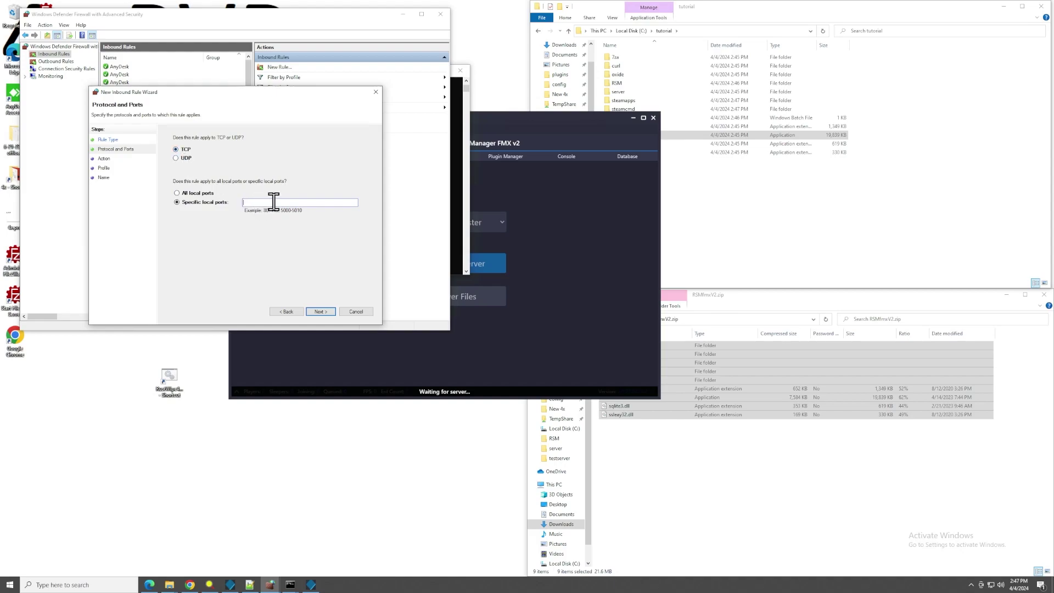
pyautogui.write('11112-11115')
pyautogui.press('Return')
pyautogui.click(324, 311)
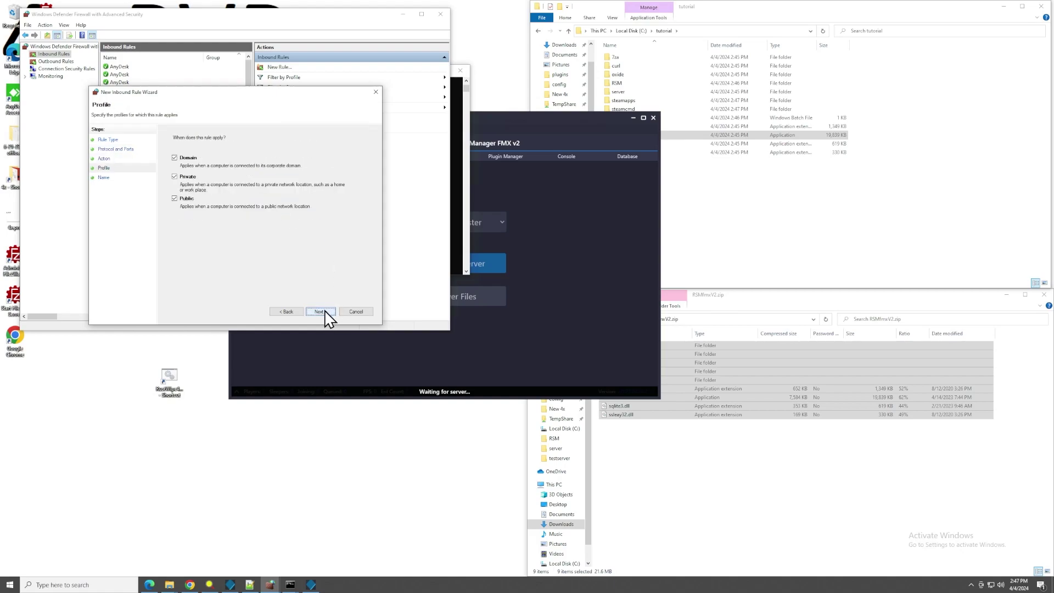
pyautogui.click(319, 311)
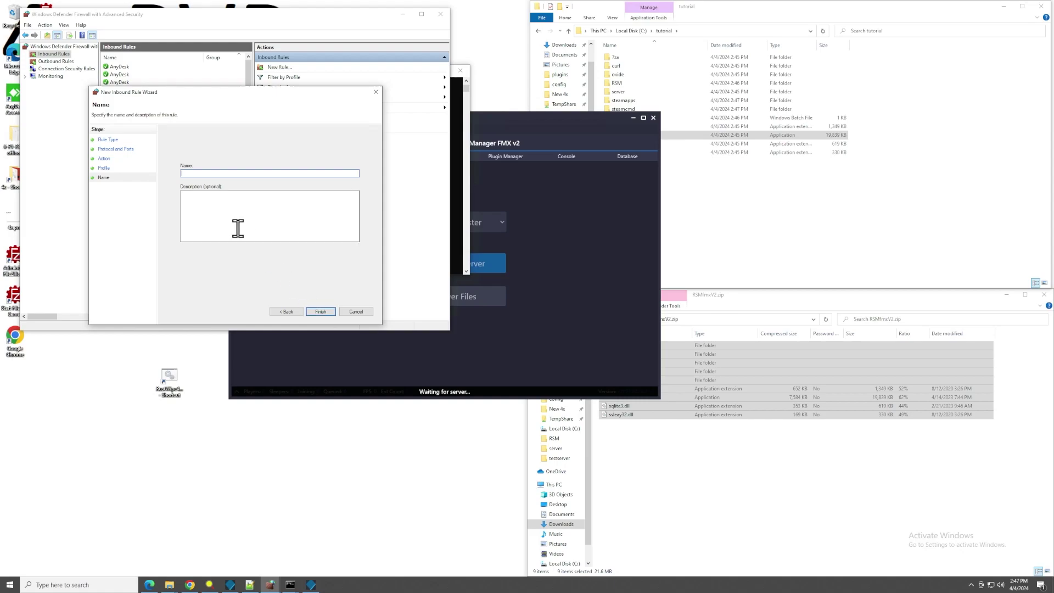
pyautogui.write('1')
pyautogui.write('cp test server')
# Finish the 'tcp test server' rule and begin a new UDP port rule.
pyautogui.press('Return')
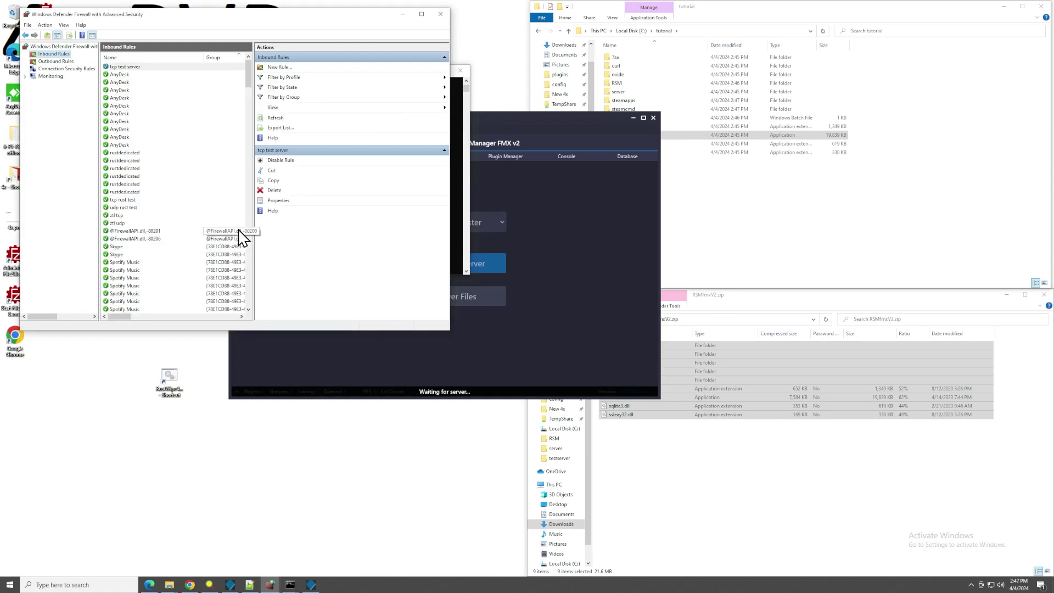
pyautogui.click(285, 67)
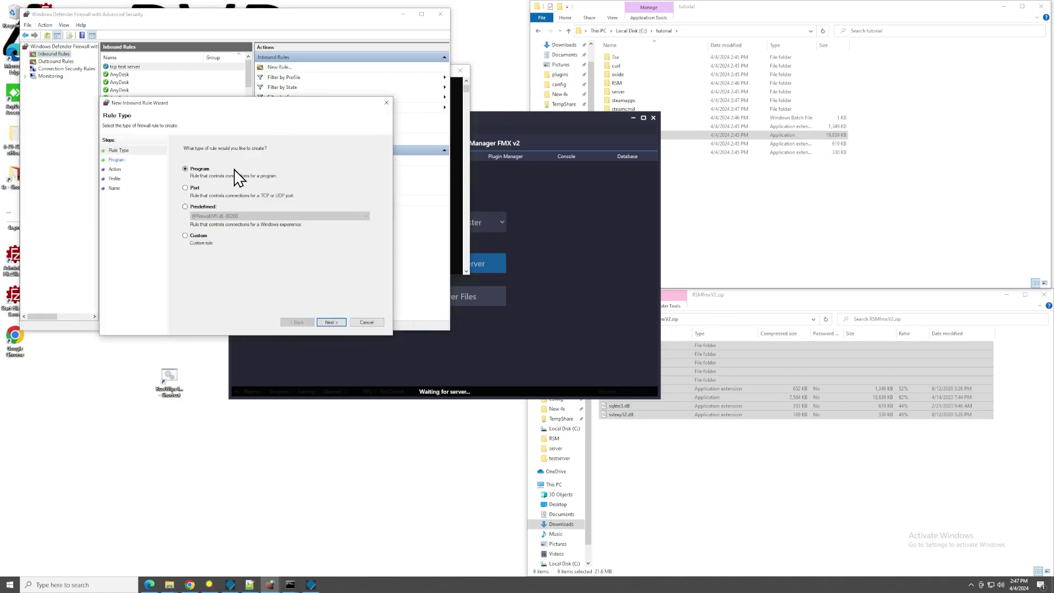
pyautogui.click(195, 188)
pyautogui.click(331, 323)
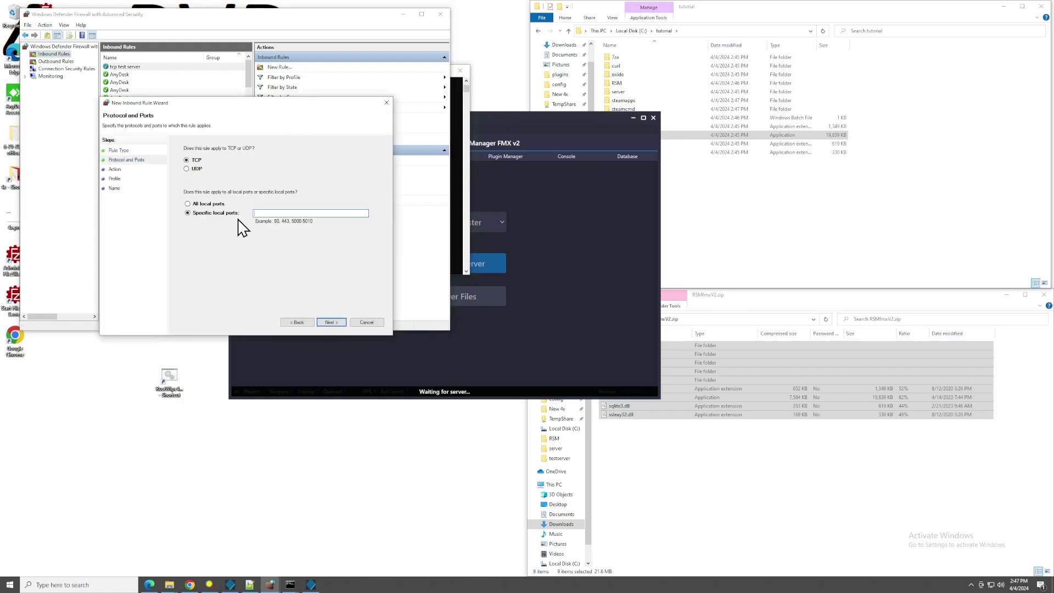
pyautogui.click(194, 169)
pyautogui.click(275, 214)
# Allow the UDP rule on all profiles, name it 'udp test server', and minimize the firewall.
pyautogui.click(338, 321)
pyautogui.click(336, 322)
pyautogui.click(337, 322)
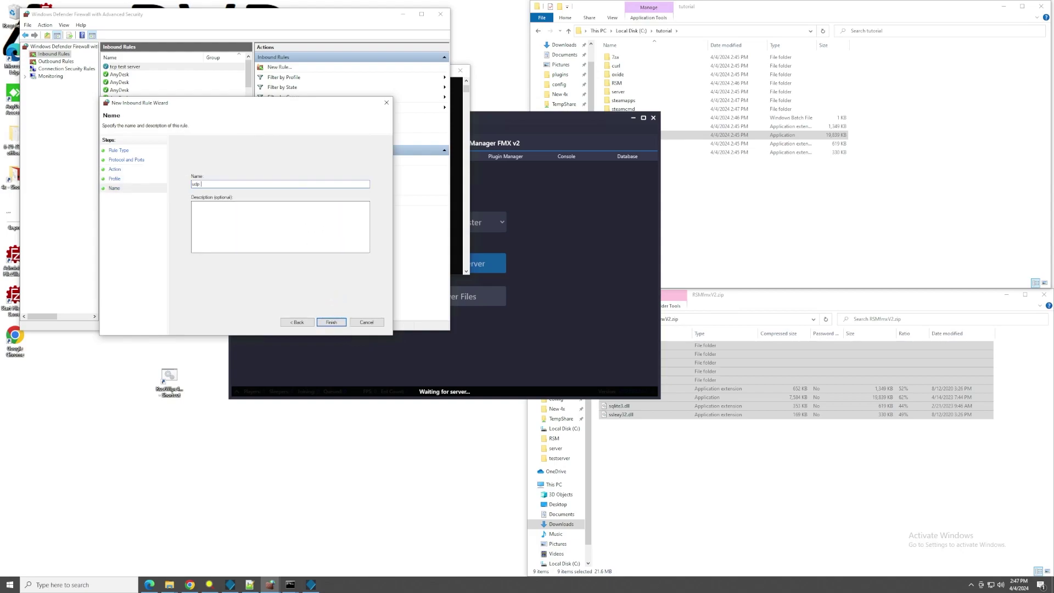
pyautogui.write('udp test server')
pyautogui.press('Return')
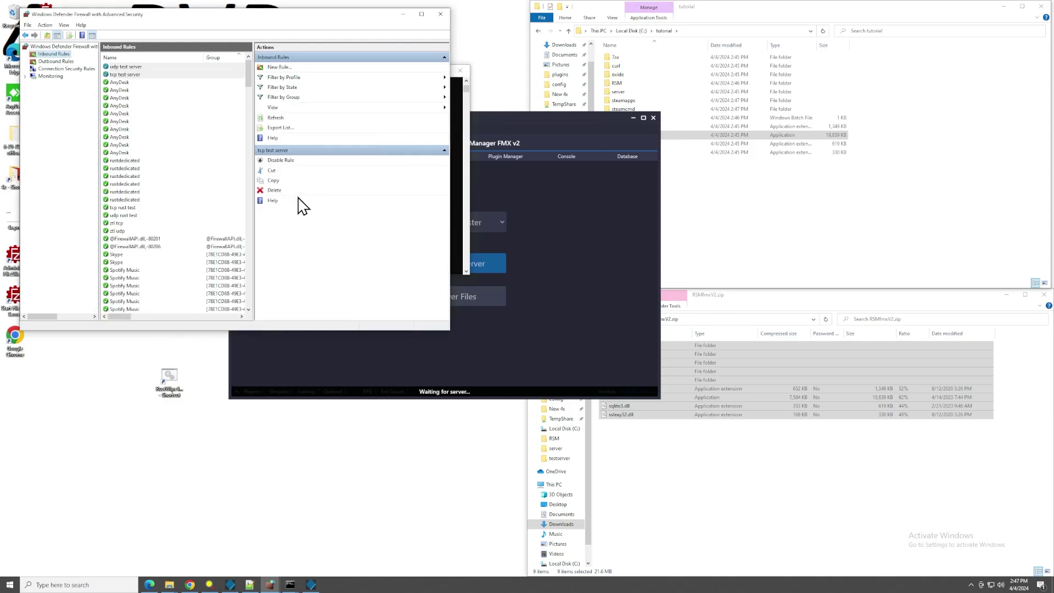
pyautogui.click(404, 15)
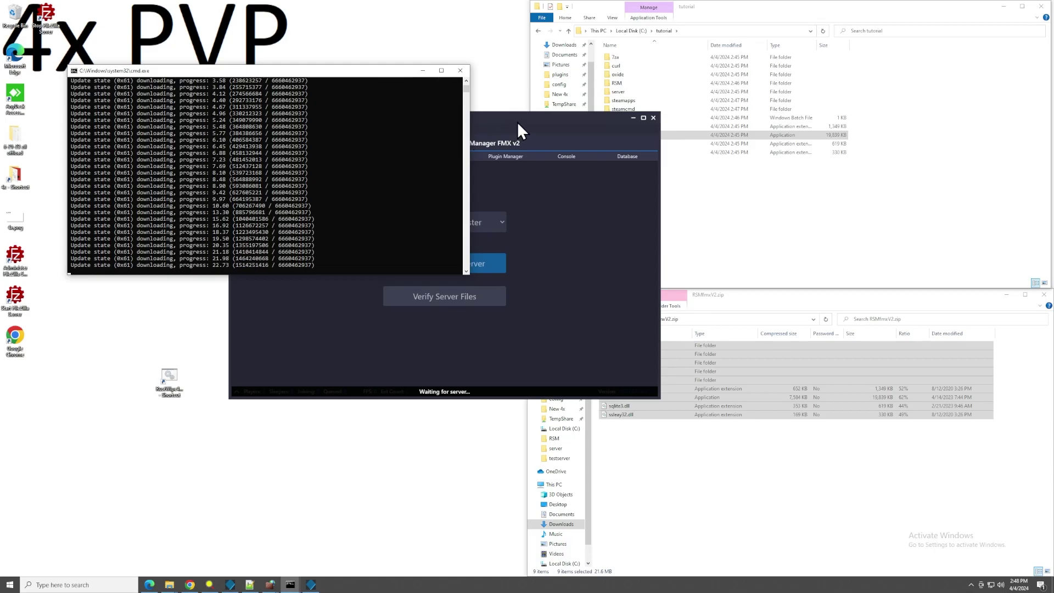
# Review the RSM Server Config and uMod / Oxide pages, then show UniFi's WiFi settings in Edge.
pyautogui.moveTo(516, 123); pyautogui.dragTo(536, 131)
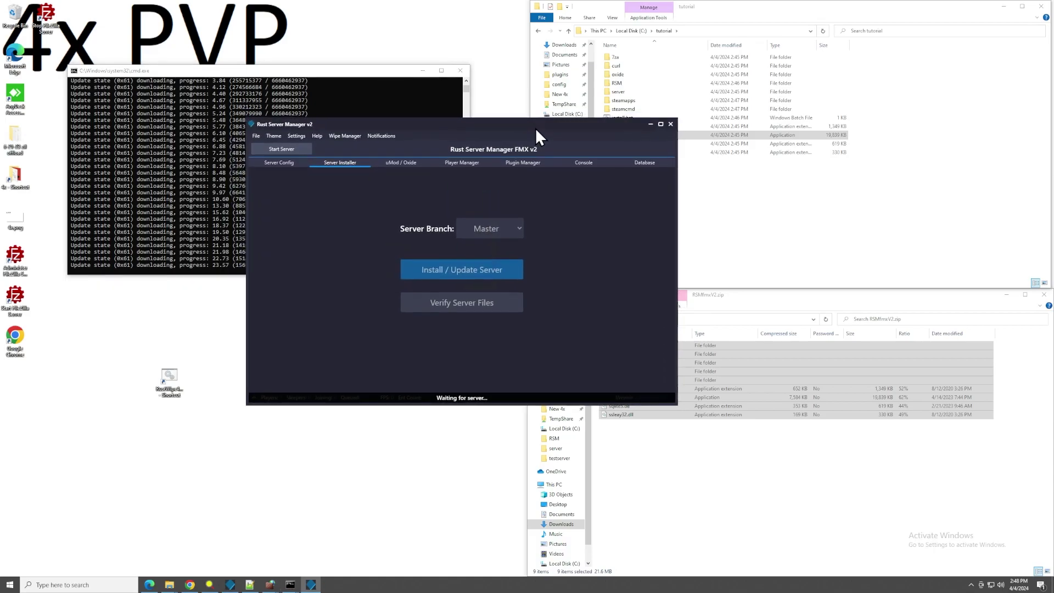
pyautogui.click(282, 163)
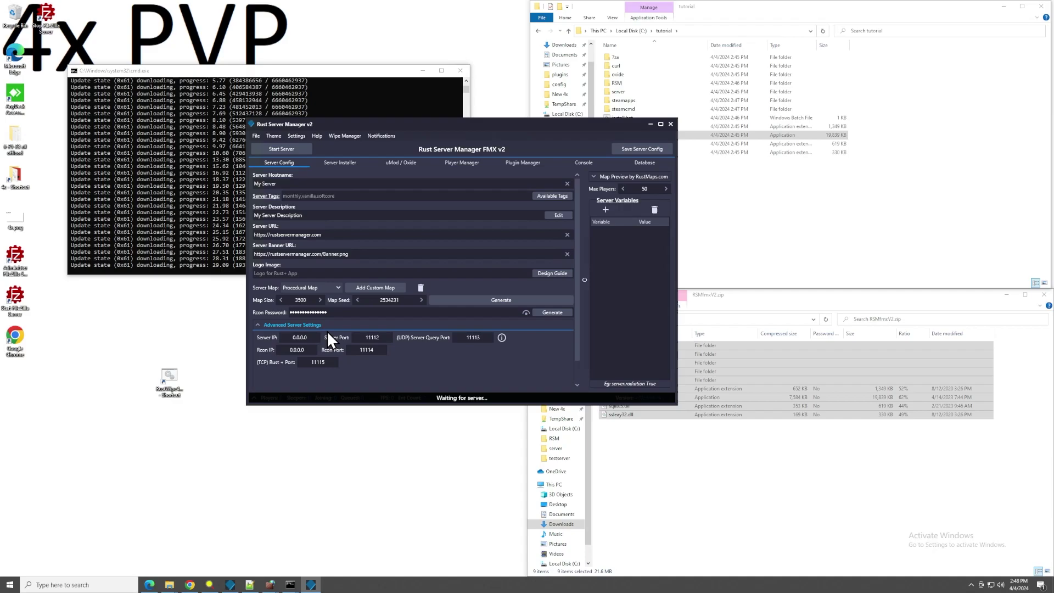
pyautogui.click(391, 163)
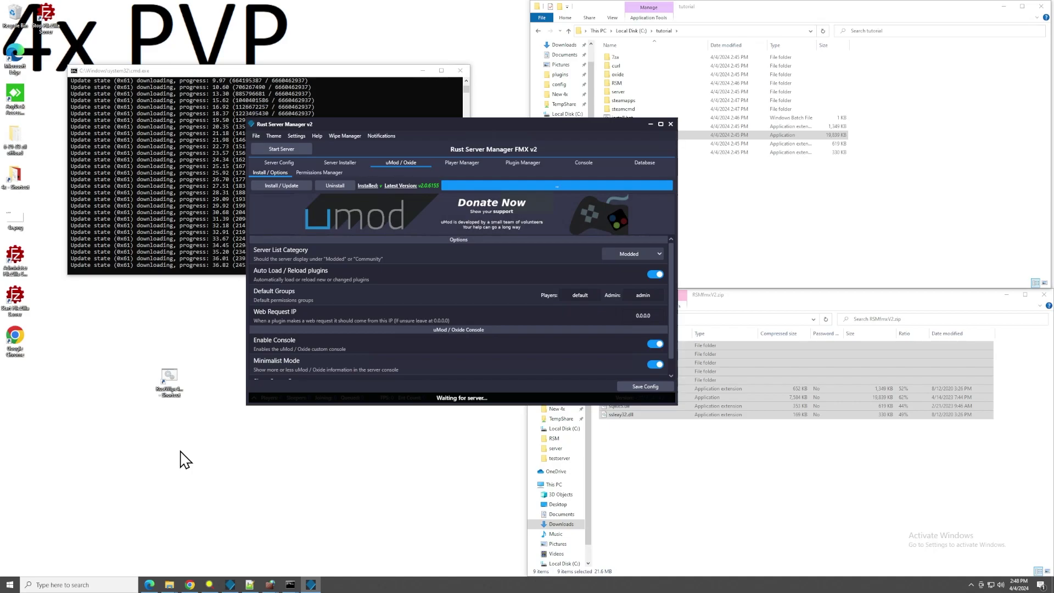
pyautogui.click(151, 586)
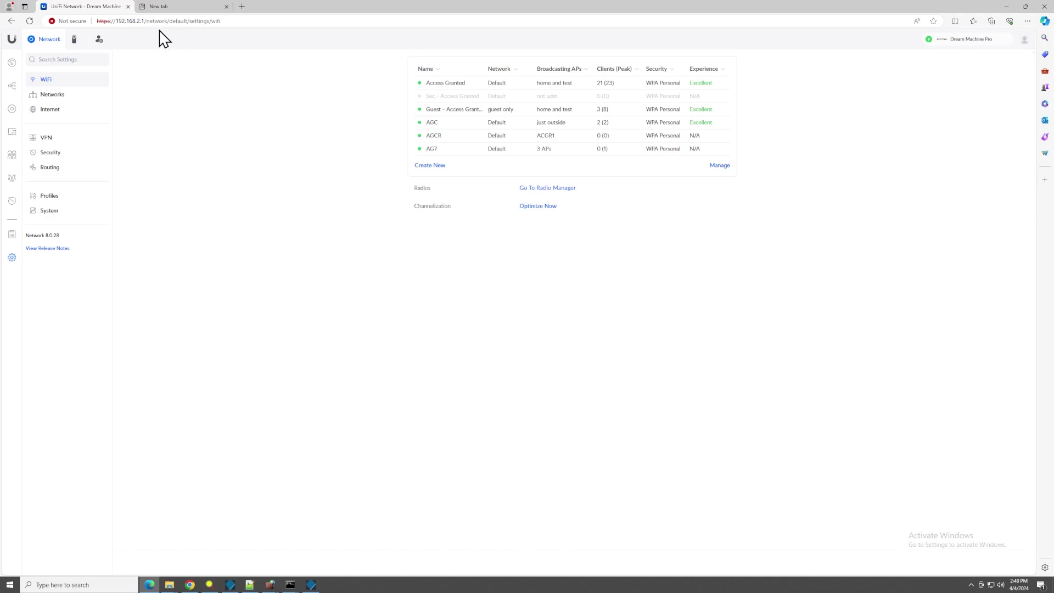
# Run ipconfig /all in Command Prompt and mark the default gateway 192.168.8.1.
pyautogui.click(9, 586)
pyautogui.write('cmd')
pyautogui.press('Return')
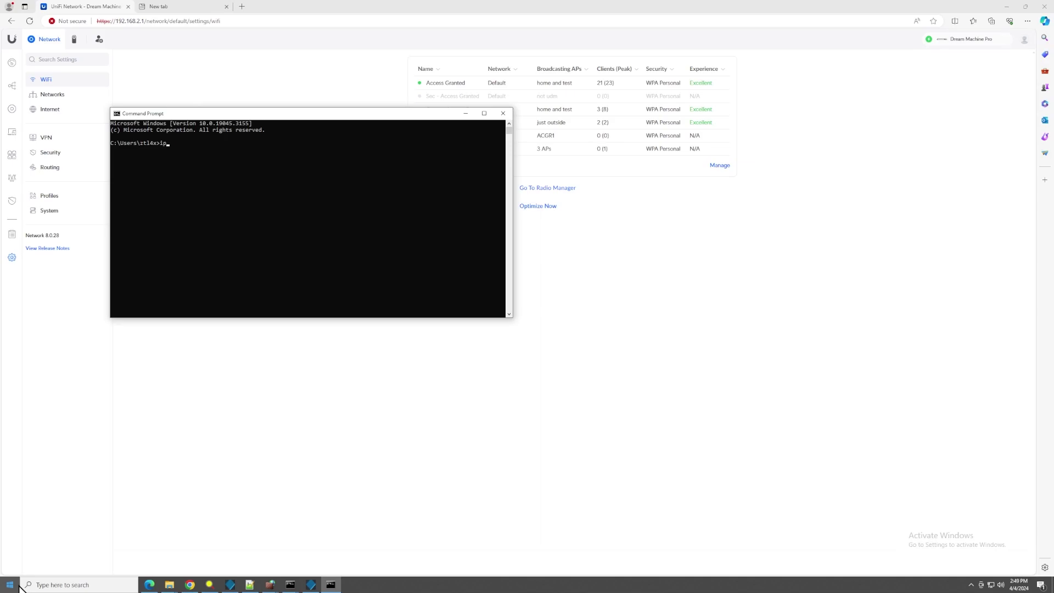
pyautogui.press('Return')
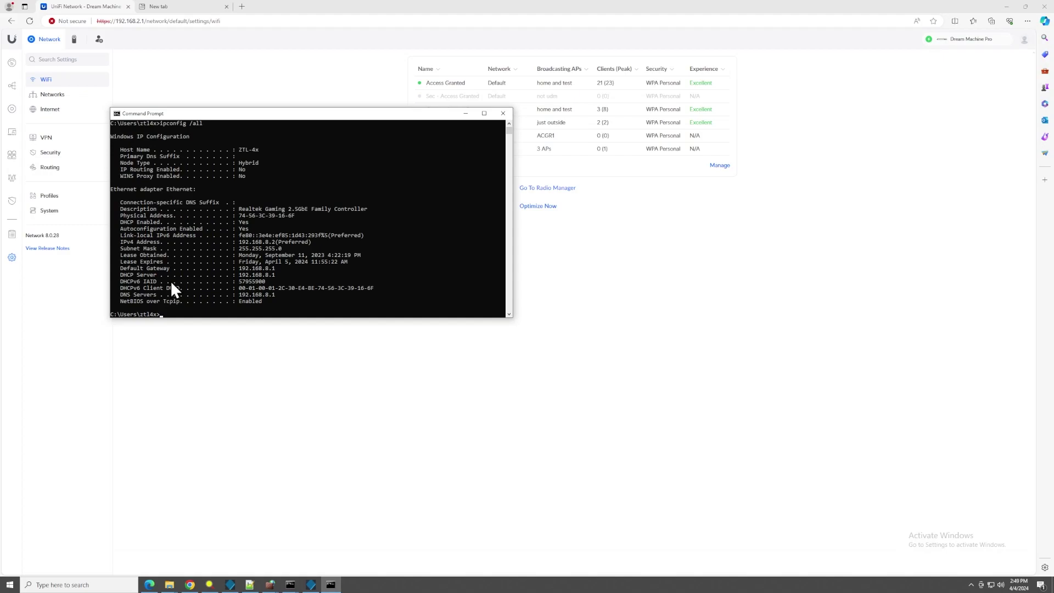
pyautogui.click(240, 268)
# Close Command Prompt and create a new entry under UniFi Security > Port Forwarding.
pyautogui.click(503, 113)
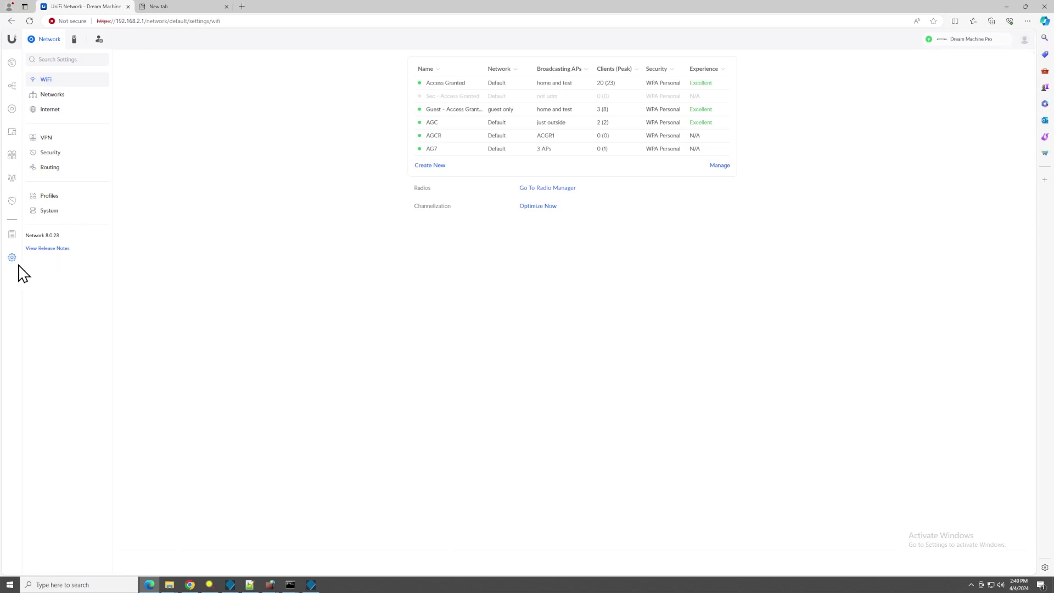
pyautogui.click(75, 164)
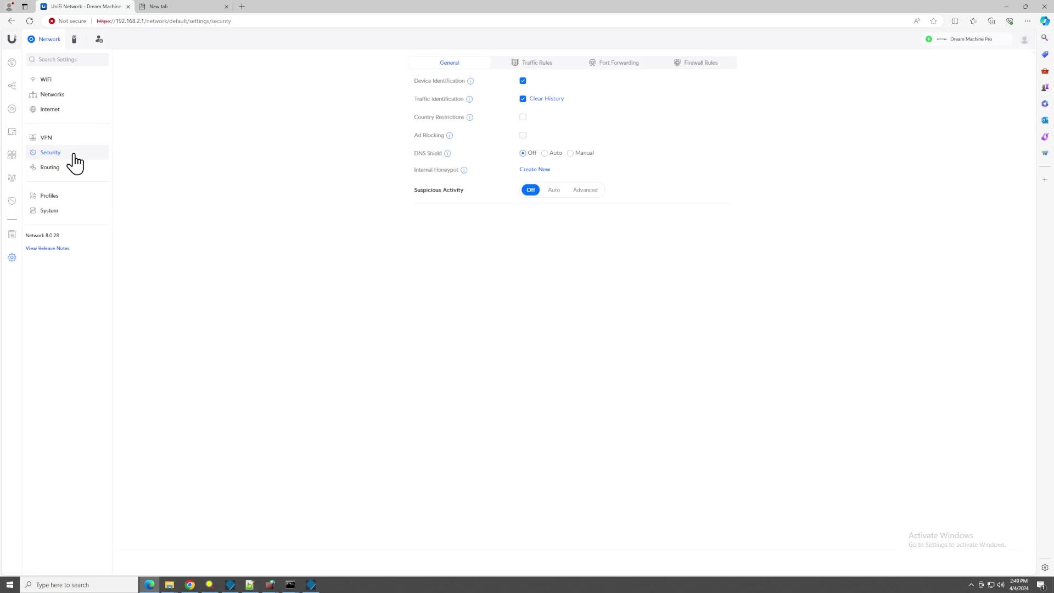
pyautogui.click(620, 63)
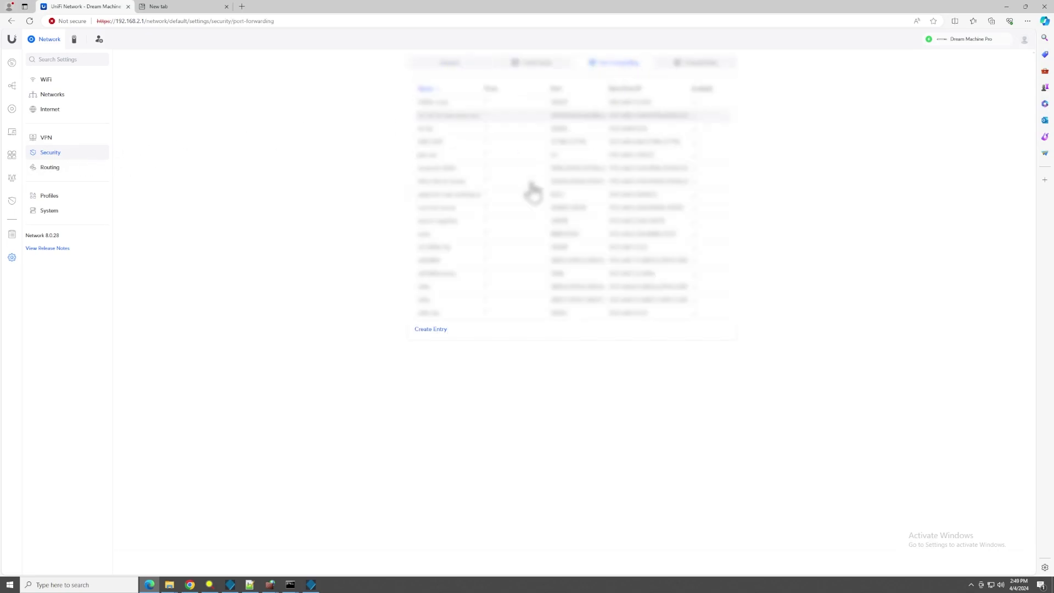
pyautogui.click(437, 330)
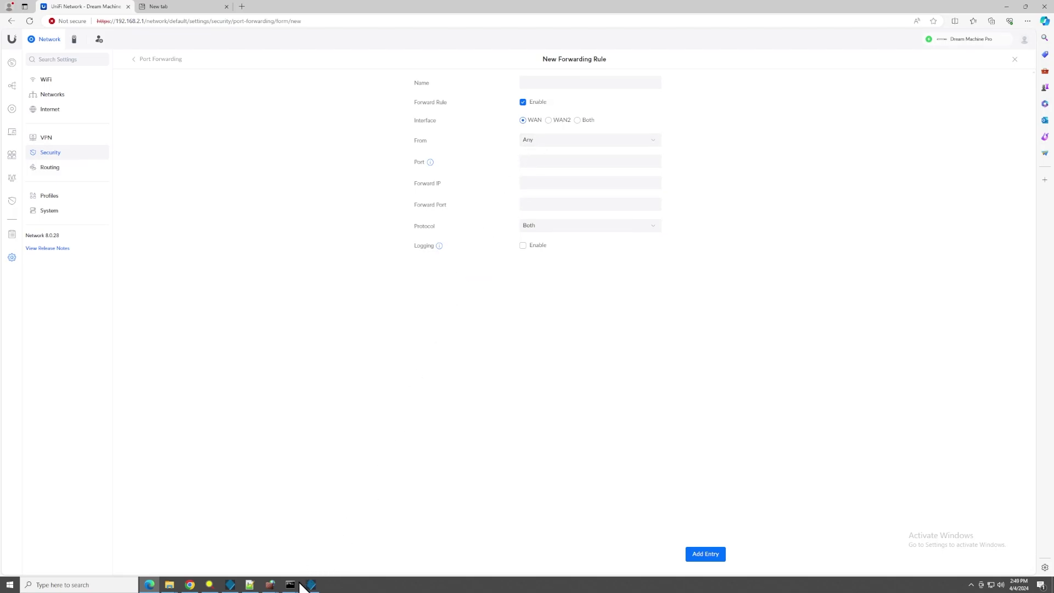
# Reopen Command Prompt and rerun ipconfig /all to recheck the IPv4 address 192.168.8.2.
pyautogui.moveTo(297, 584)
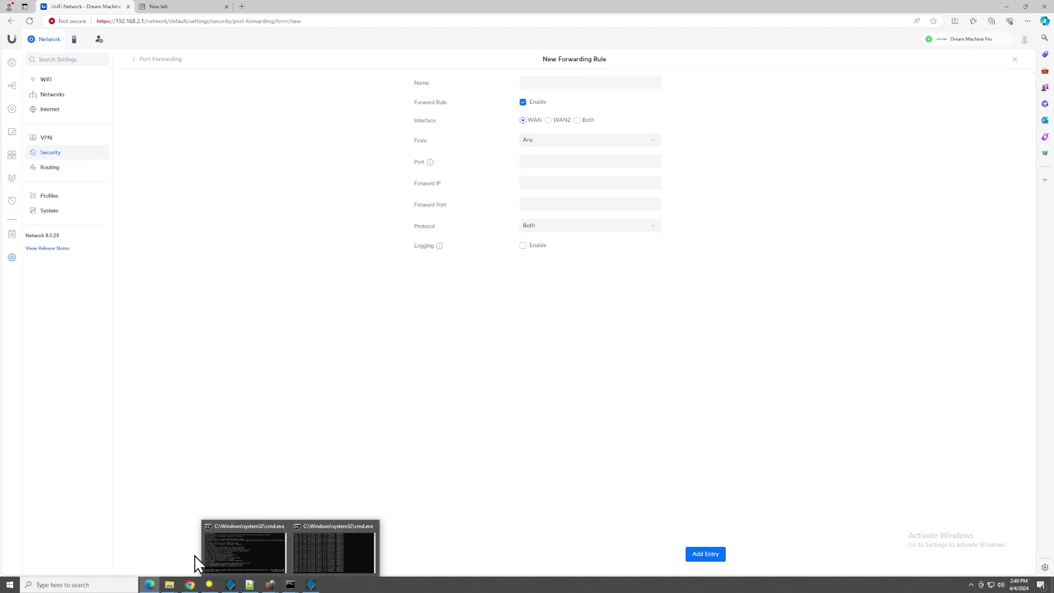
pyautogui.click(10, 585)
pyautogui.write('c')
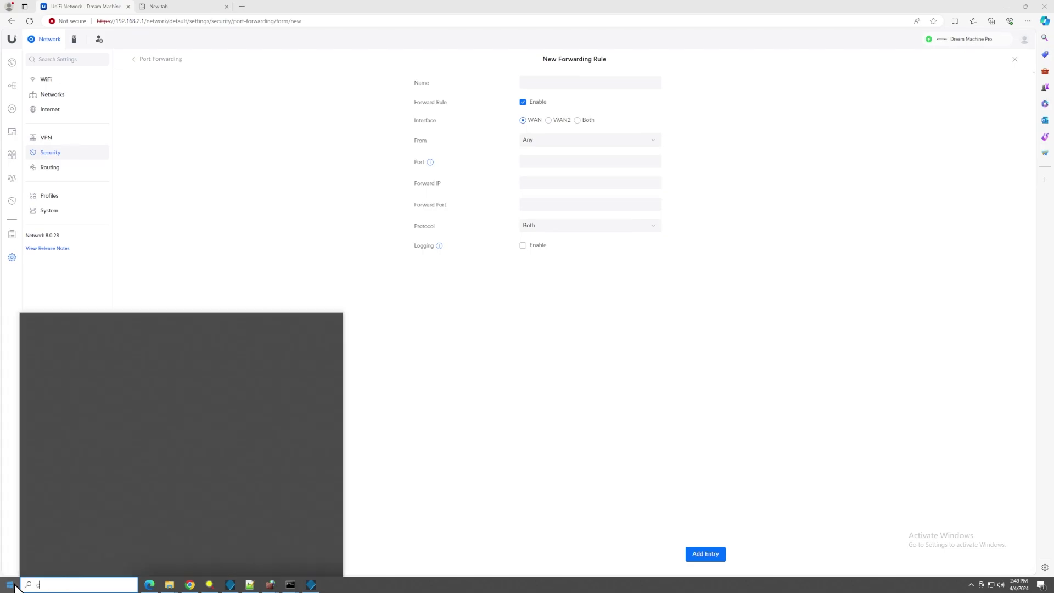
pyautogui.press('Return')
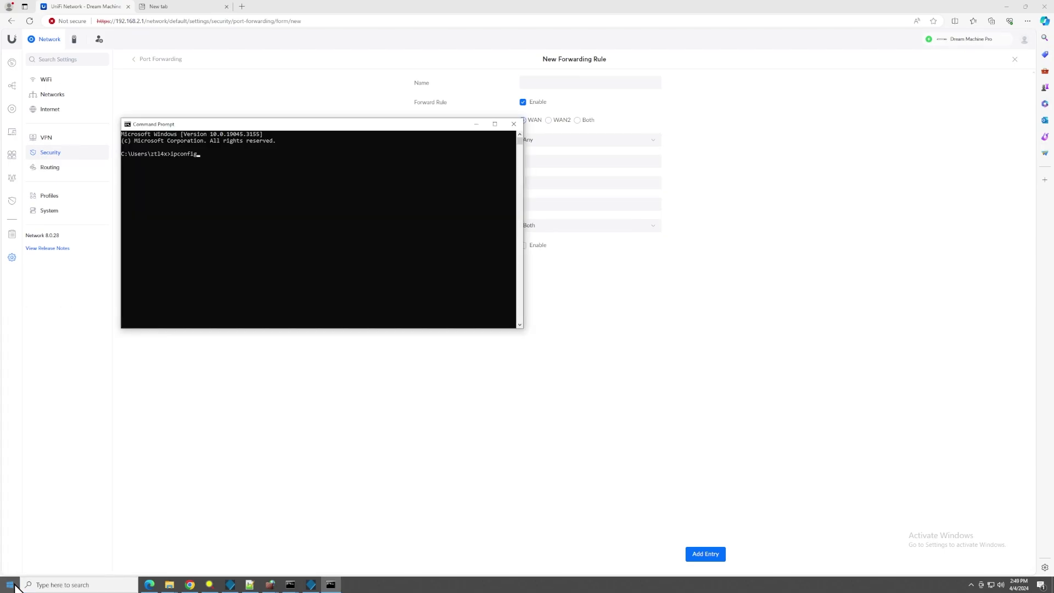
pyautogui.write('ipconfig /all')
pyautogui.press('Return')
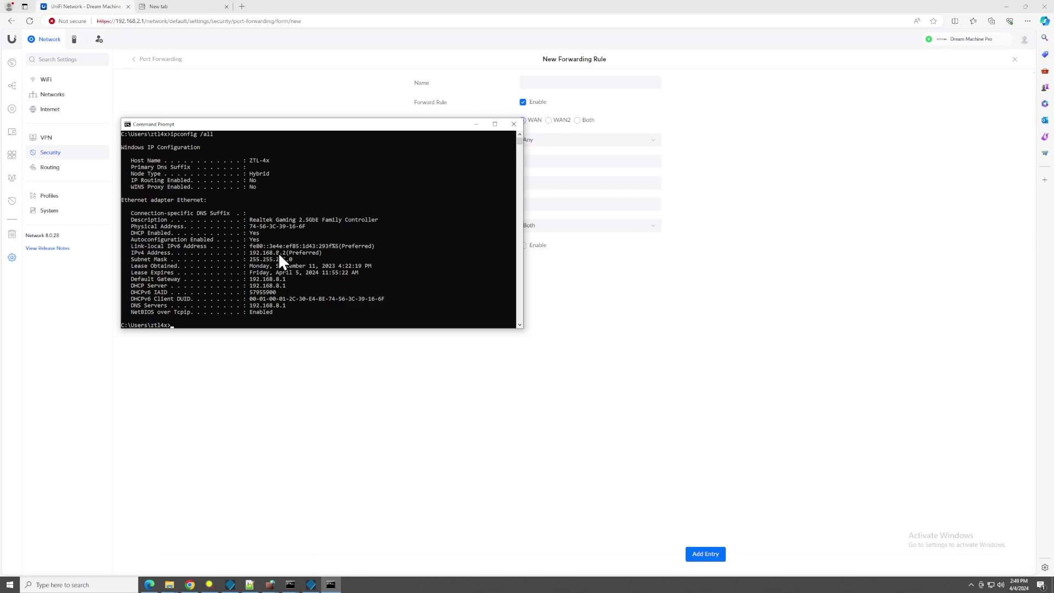
pyautogui.click(612, 312)
pyautogui.click(538, 82)
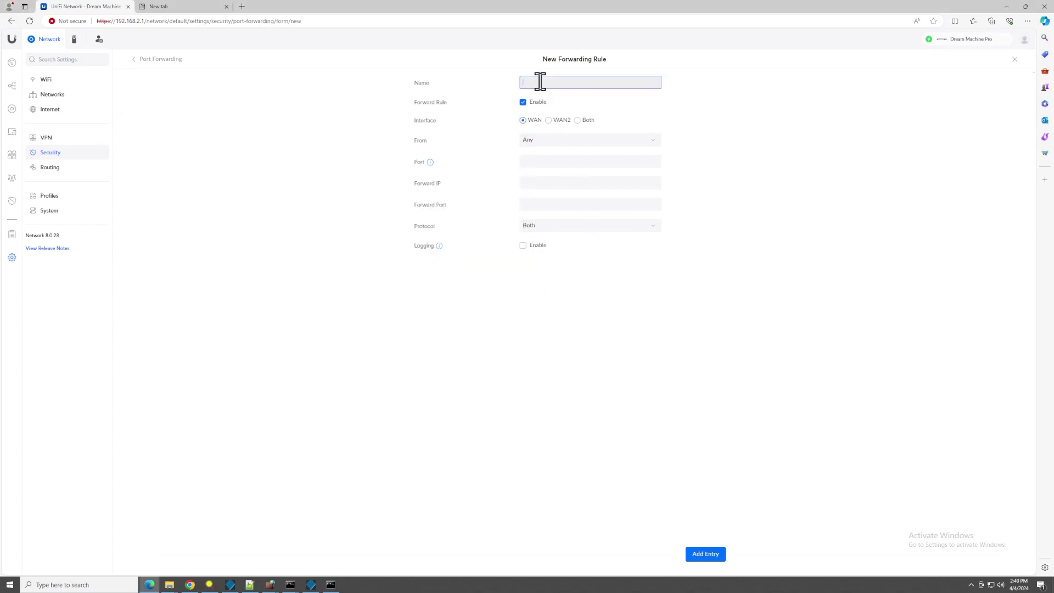
pyautogui.write('asdfasdhgasdfgasdfasdf')
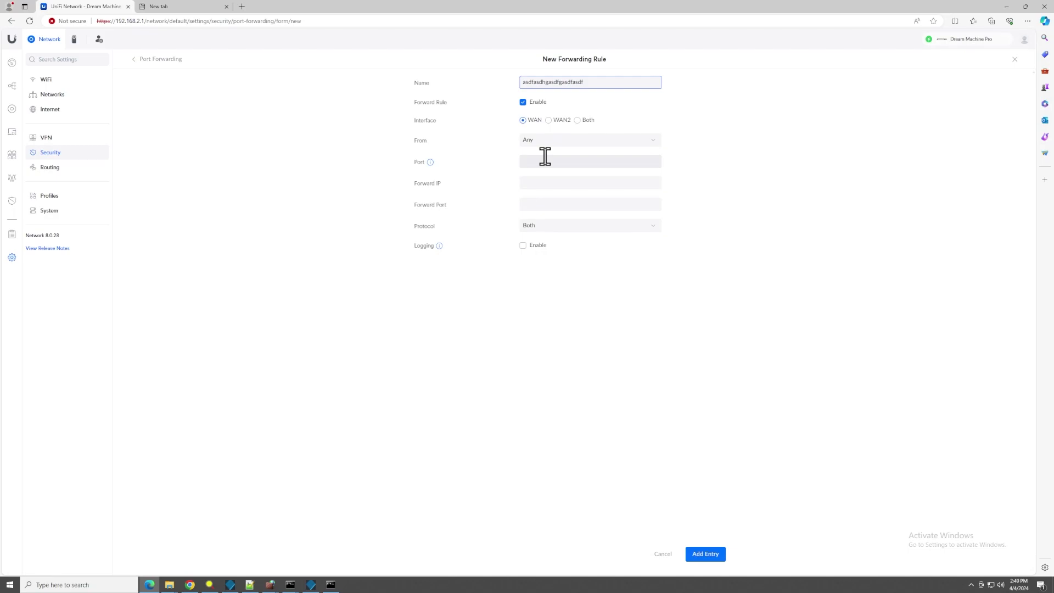
pyautogui.click(546, 158)
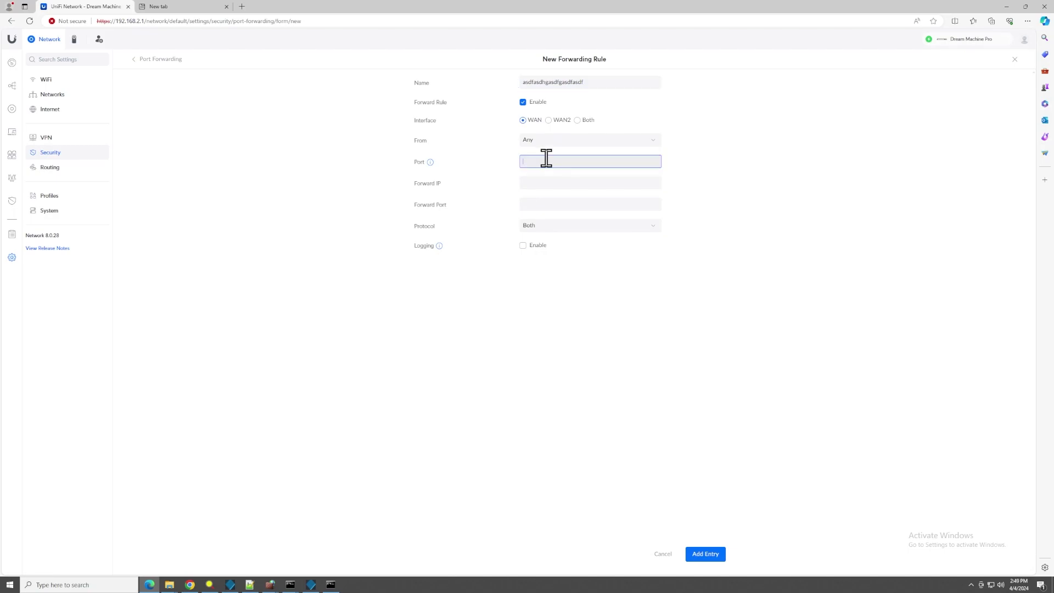
pyautogui.write('11112-11115')
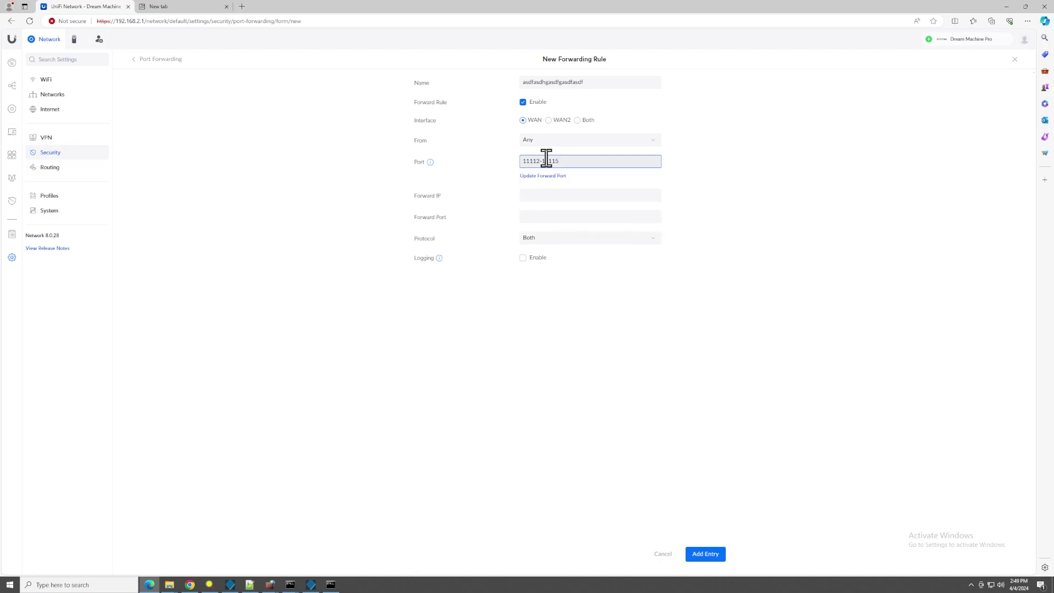
pyautogui.moveTo(583, 162); pyautogui.dragTo(488, 172)
pyautogui.hotkey('ctrl', 'c')
pyautogui.click(539, 217)
pyautogui.hotkey('ctrl', 'v')
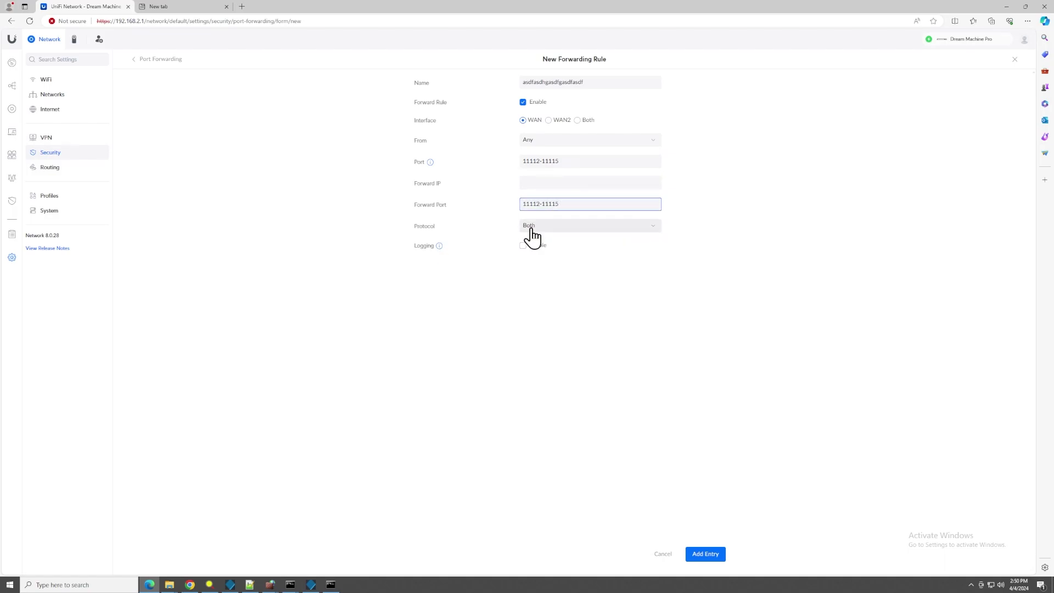
pyautogui.moveTo(312, 584)
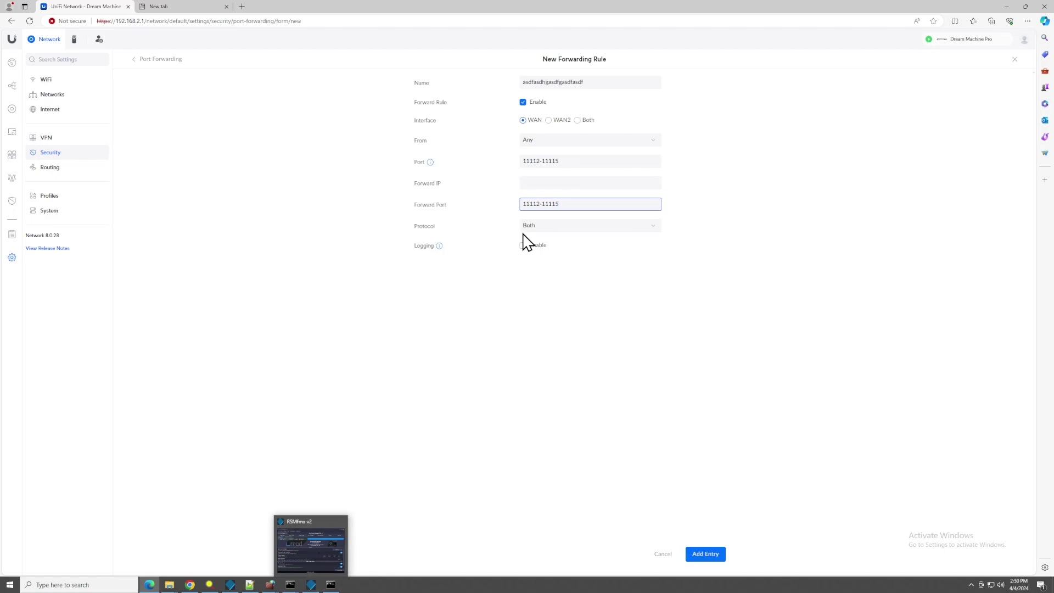
pyautogui.click(559, 183)
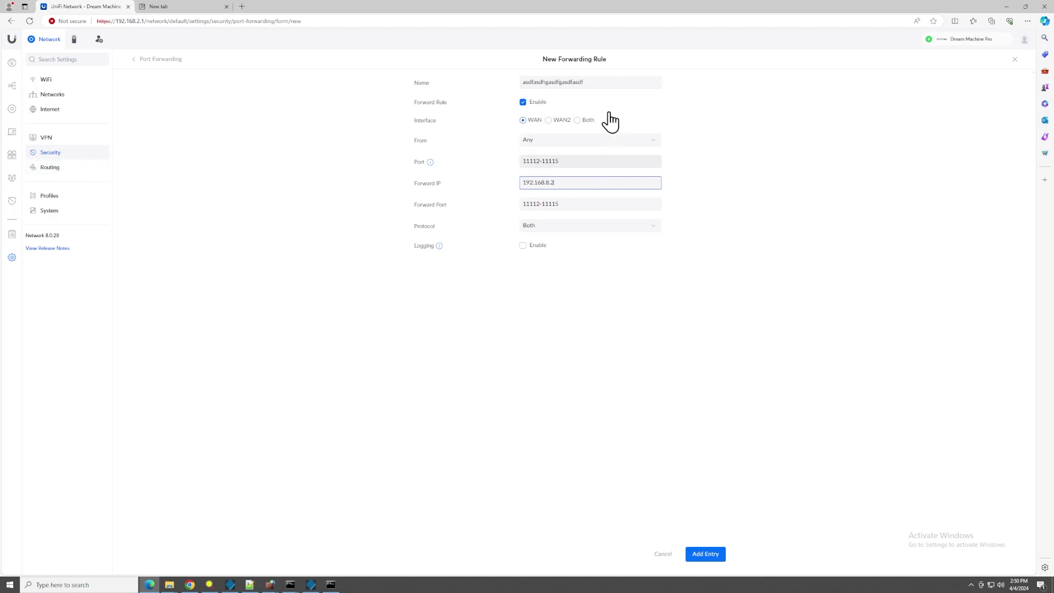
# Cancel the forwarding rule and minimize the browser to reveal the download console.
pyautogui.click(664, 554)
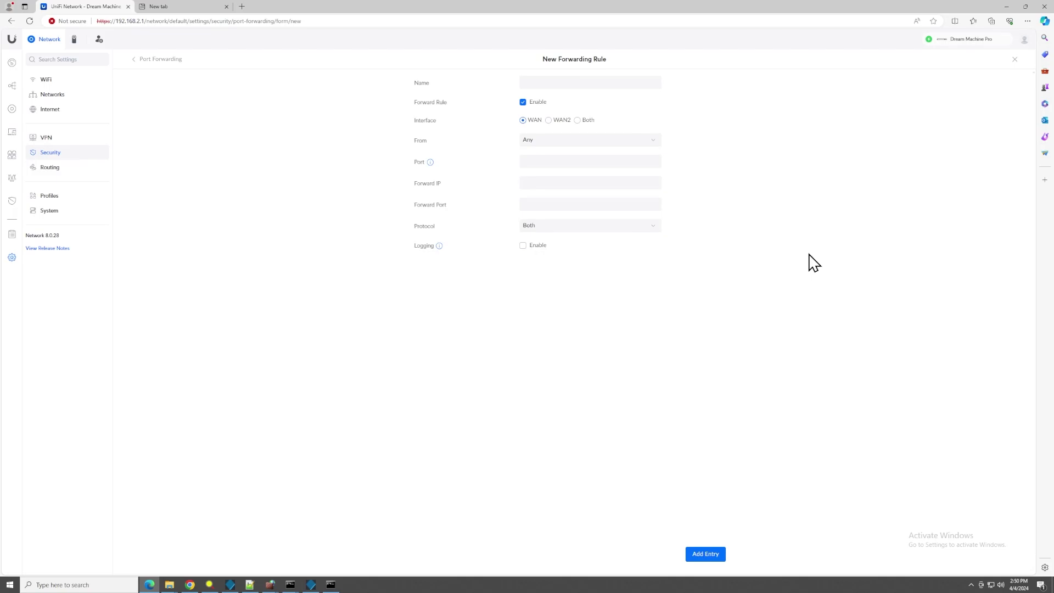
pyautogui.rightClick(807, 251)
pyautogui.click(750, 299)
pyautogui.click(1008, 7)
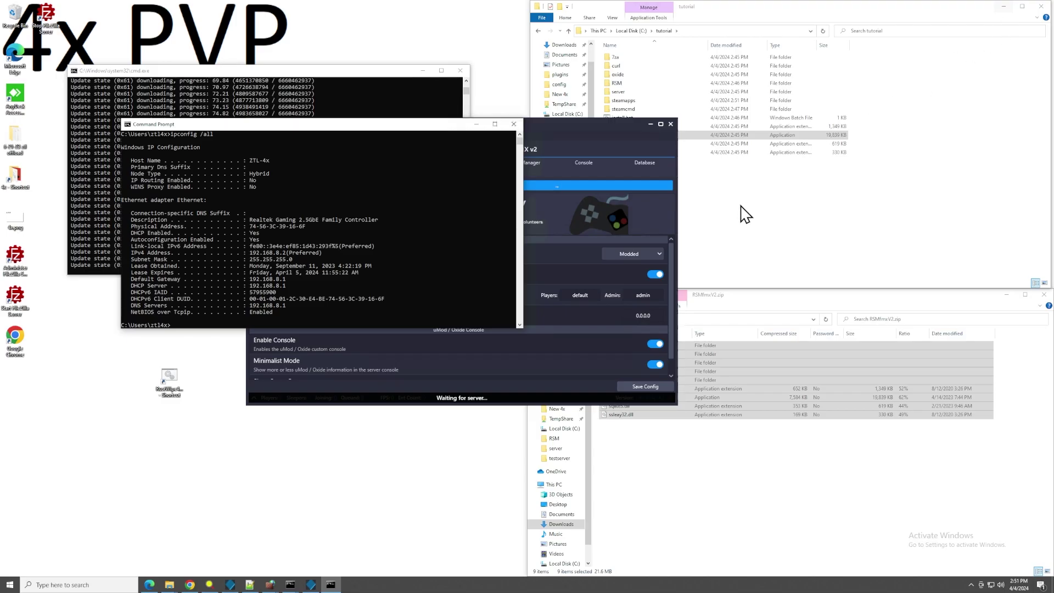
# Close the Command Prompt, check the server folder, and save the server configuration.
pyautogui.click(514, 124)
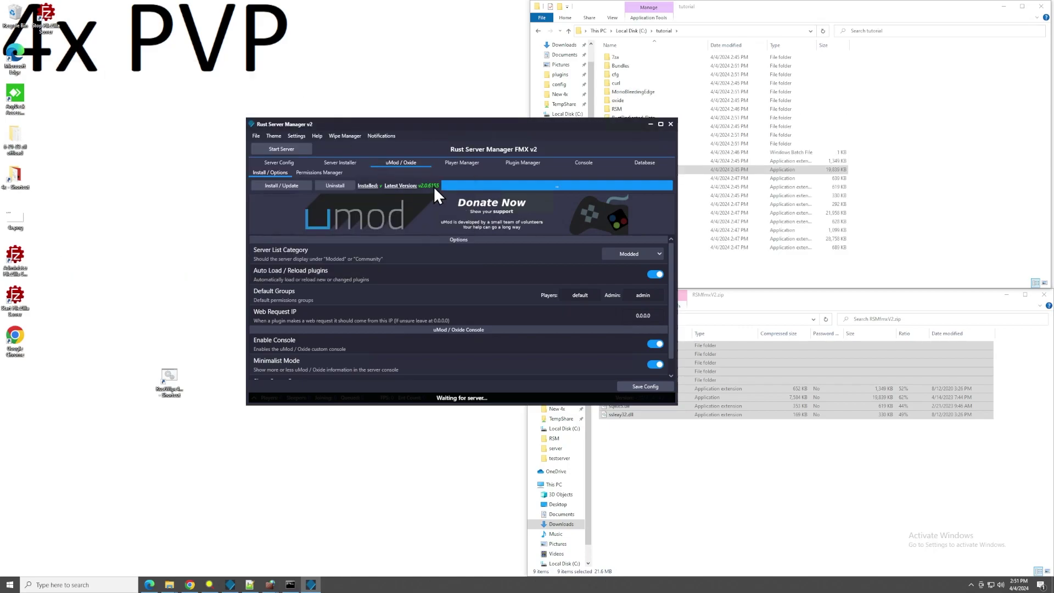
pyautogui.click(918, 219)
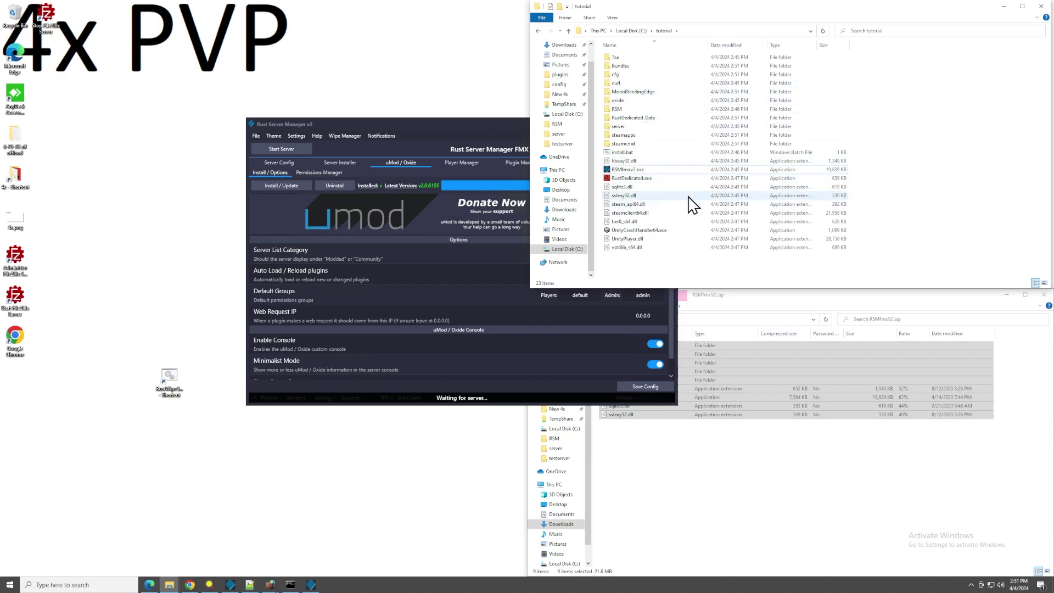
pyautogui.click(384, 141)
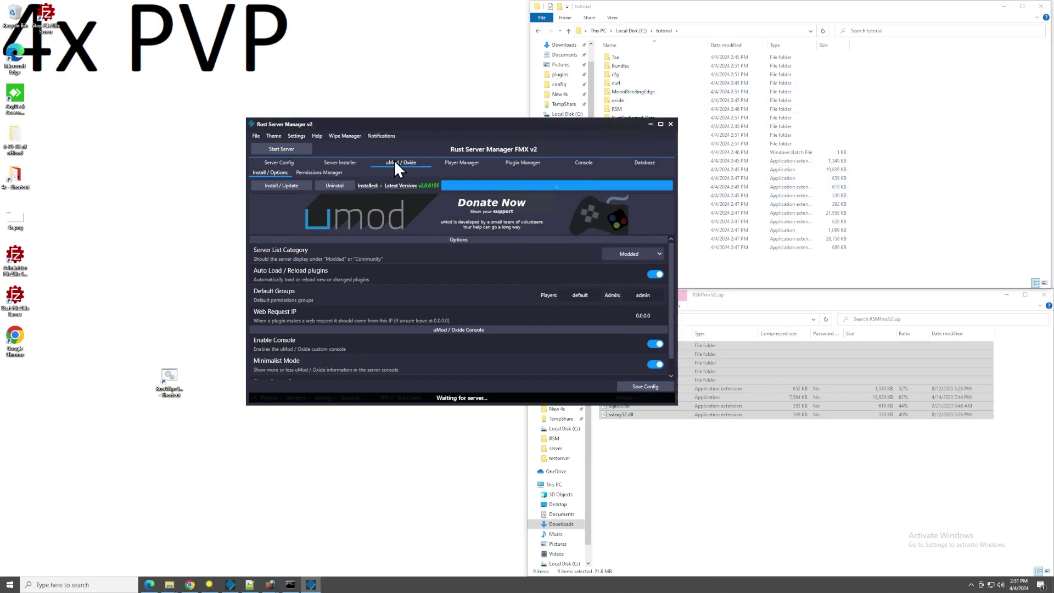
pyautogui.click(293, 165)
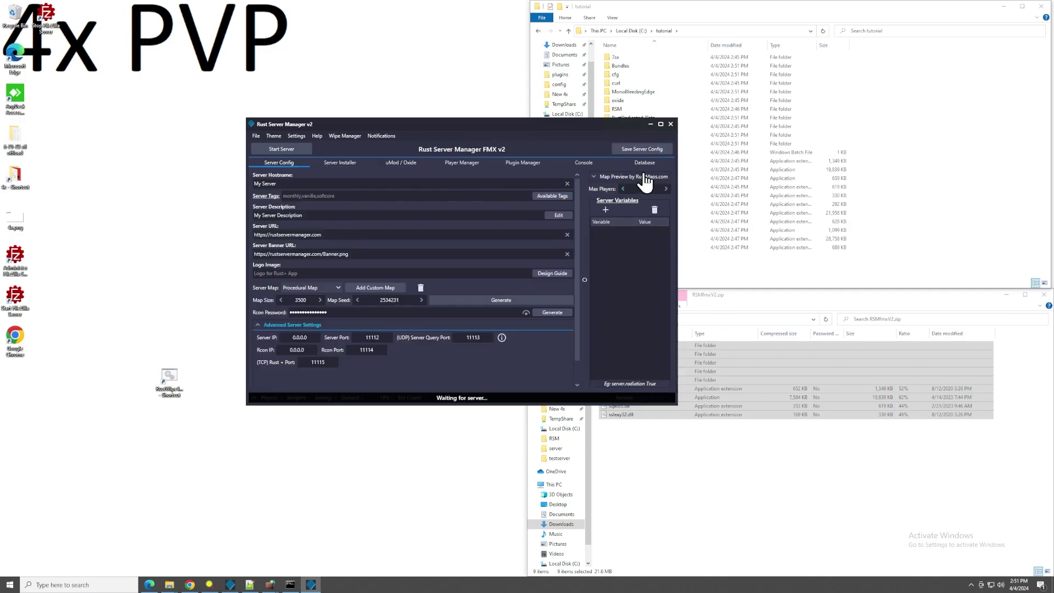
pyautogui.click(651, 148)
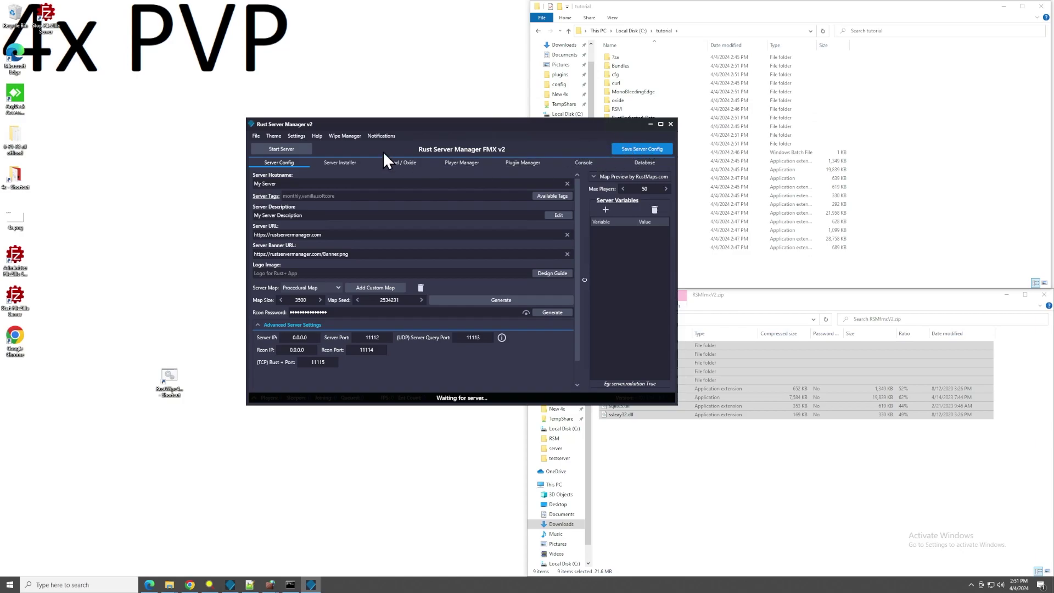
# Install uMod / Oxide onto the server, then save the server configuration again.
pyautogui.click(397, 163)
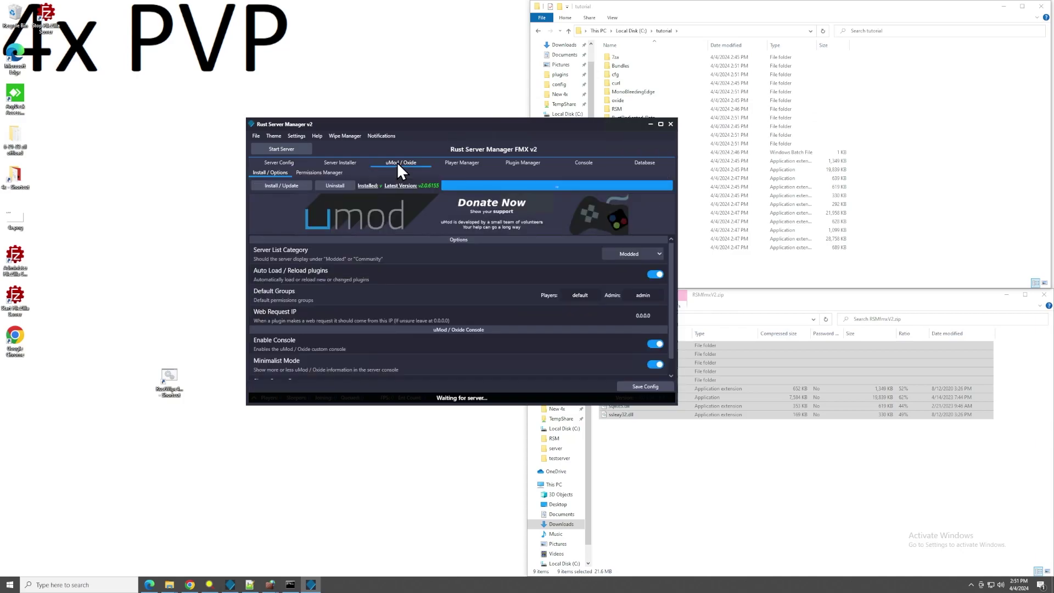
pyautogui.click(282, 186)
pyautogui.click(287, 162)
pyautogui.click(654, 146)
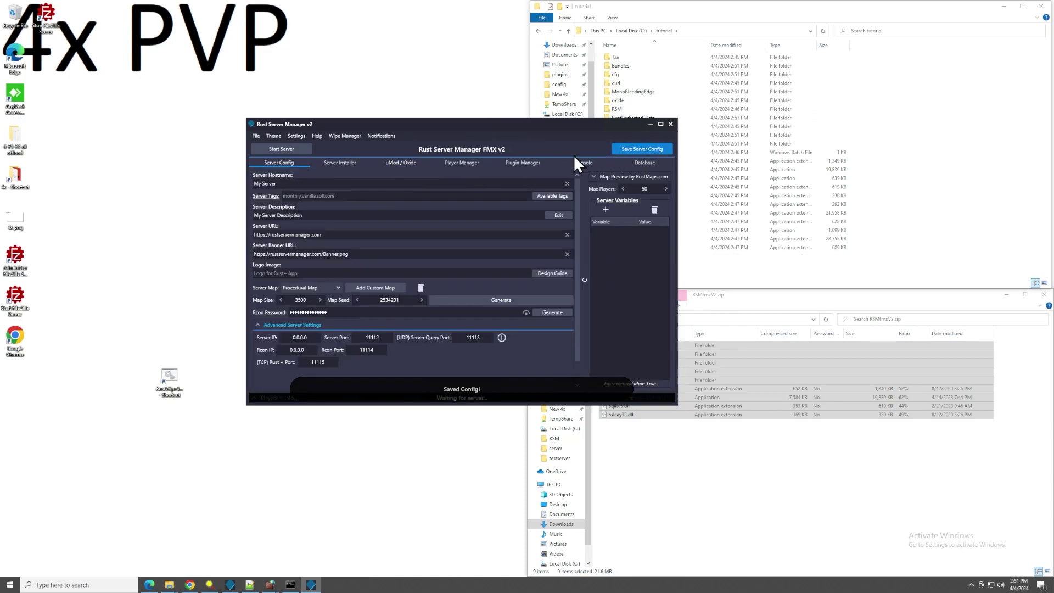
# Start the Rust server from its launch options so the console shows 'Starting Server...'.
pyautogui.click(288, 146)
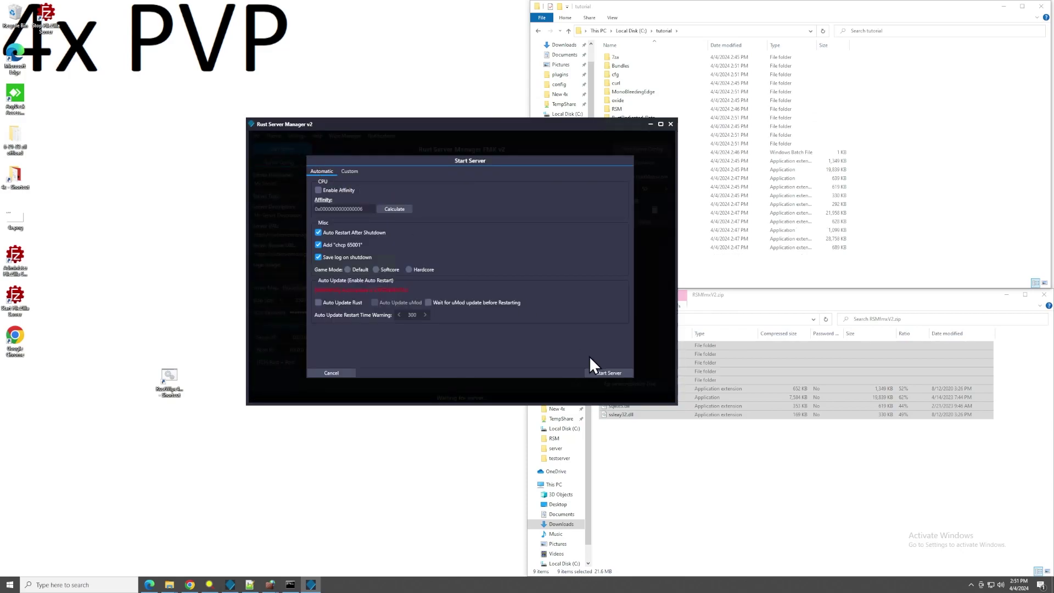
pyautogui.click(609, 373)
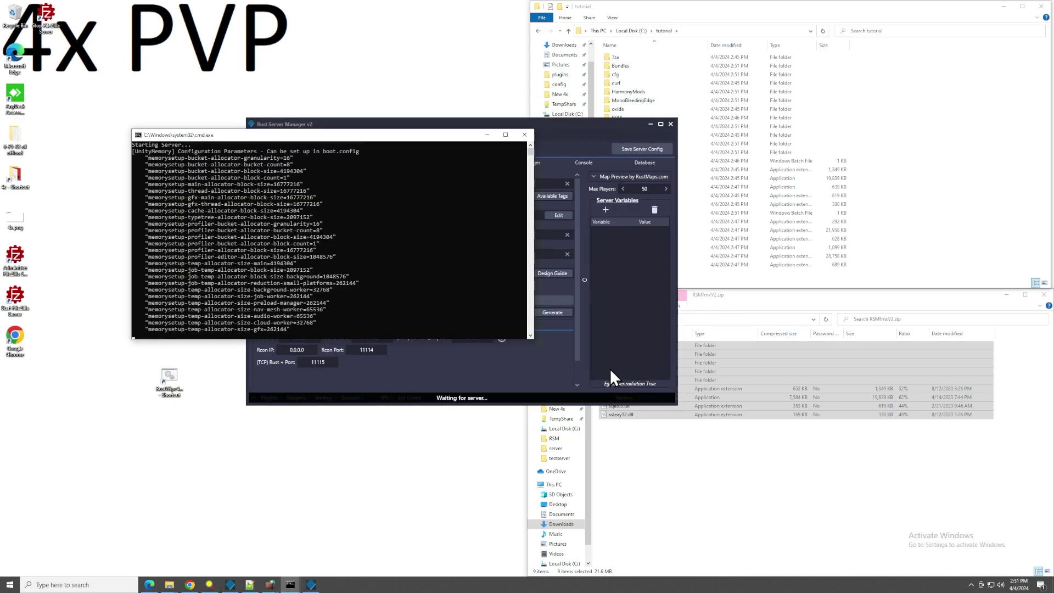